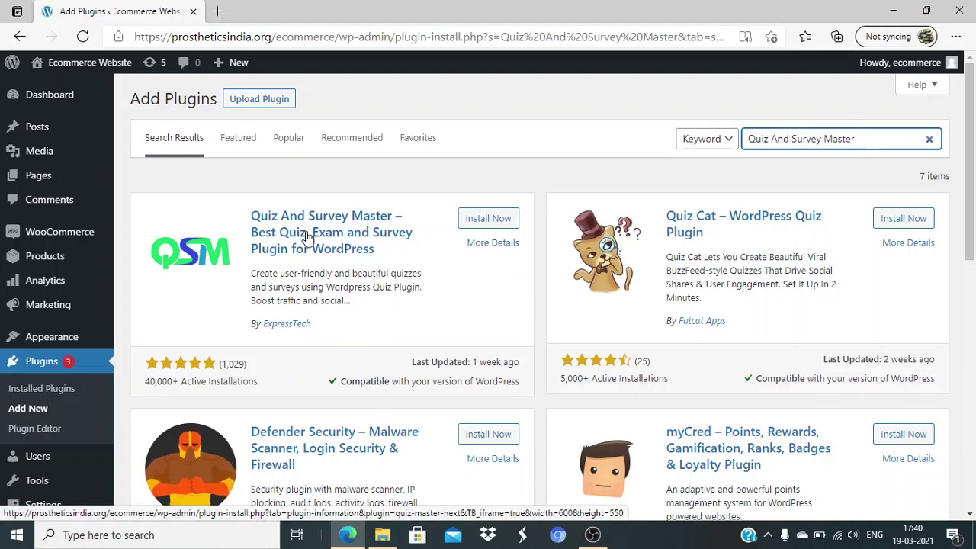
Install and activate the Quiz And Survey Master plugin, and open its QSM dashboard.
click(497, 219)
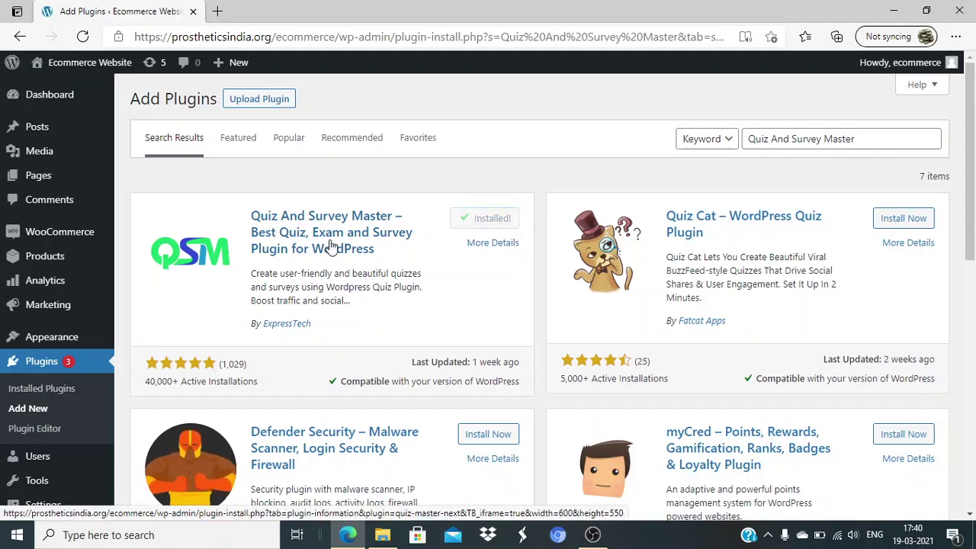
click(480, 225)
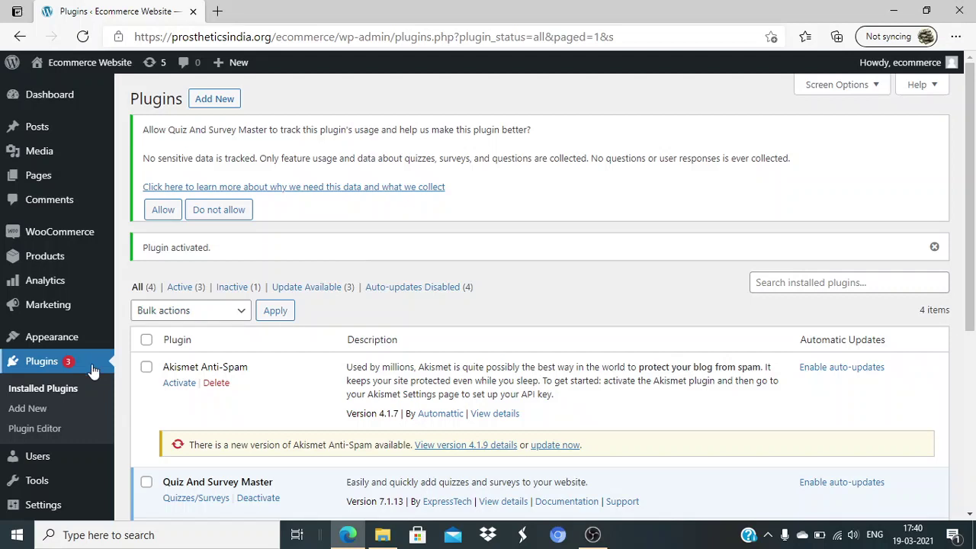
scroll(92, 371, down, 3)
mouse_move(14, 481)
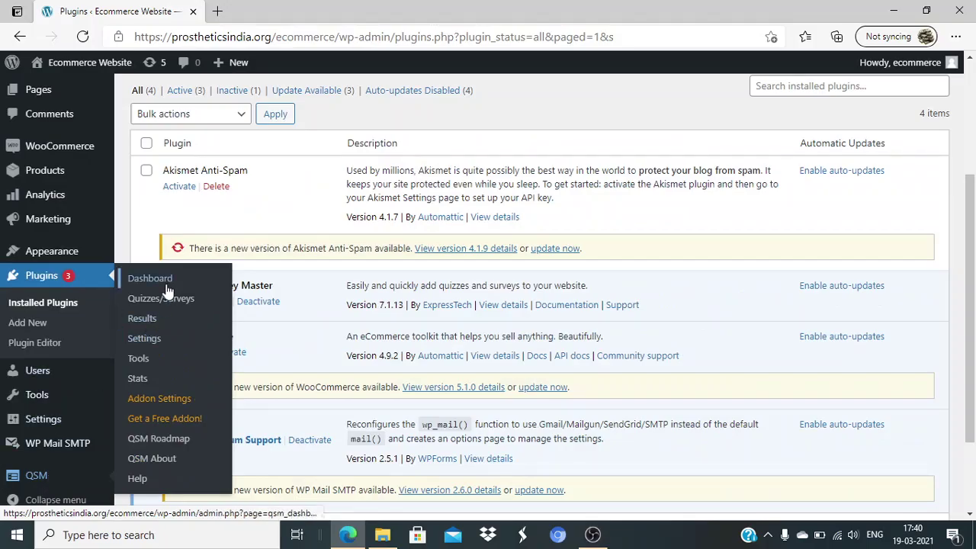
click(167, 284)
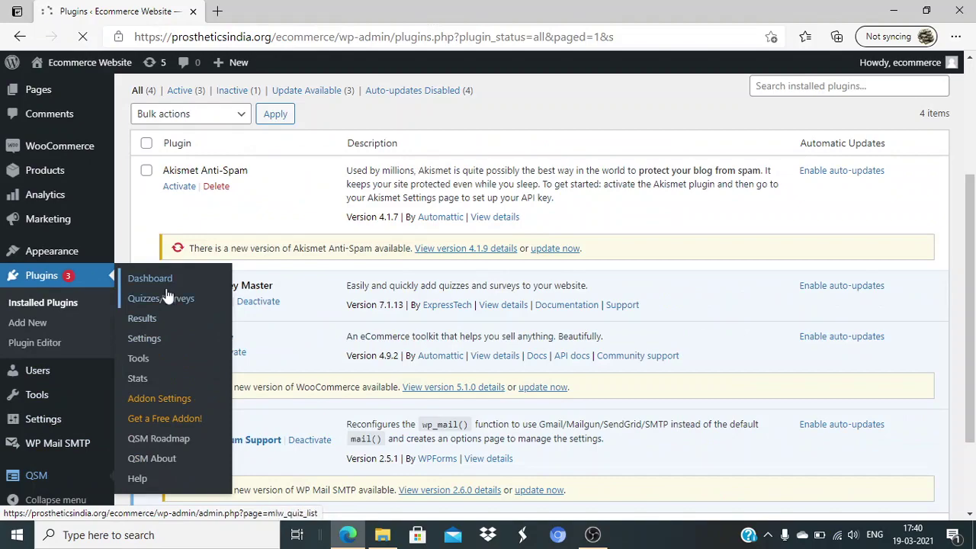
Look over the QSM dashboard and start creating a new quiz or survey.
scroll(436, 387, down, 3)
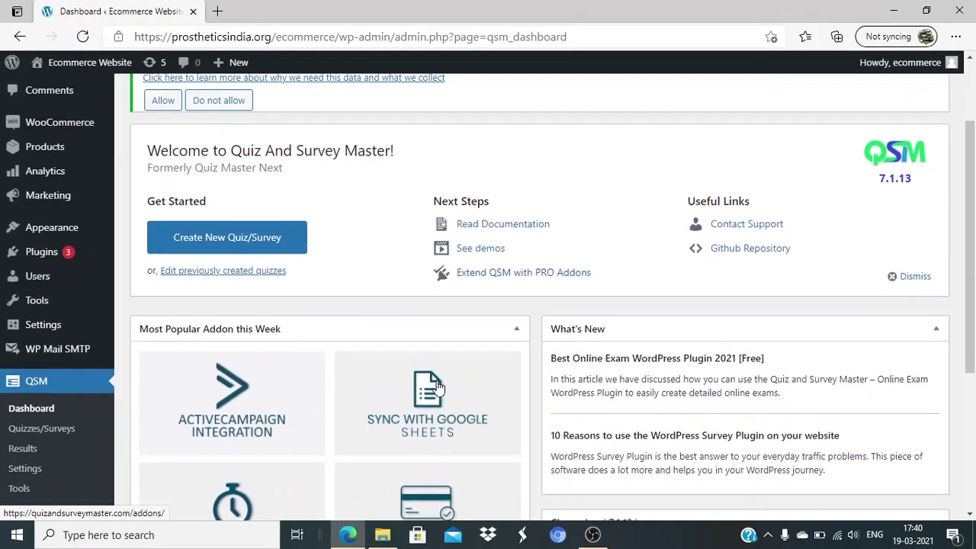
scroll(503, 456, down, 2)
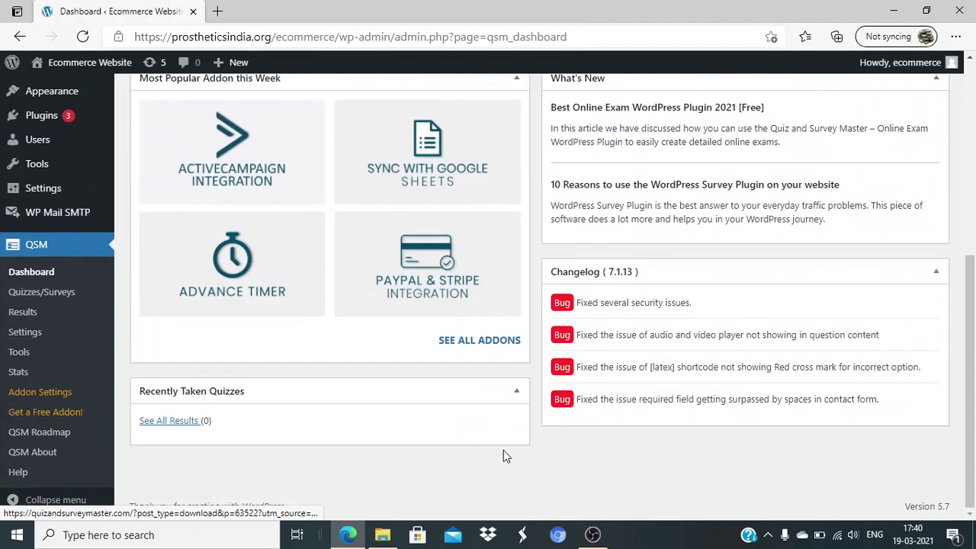
scroll(503, 456, up, 3)
scroll(503, 456, down, 2)
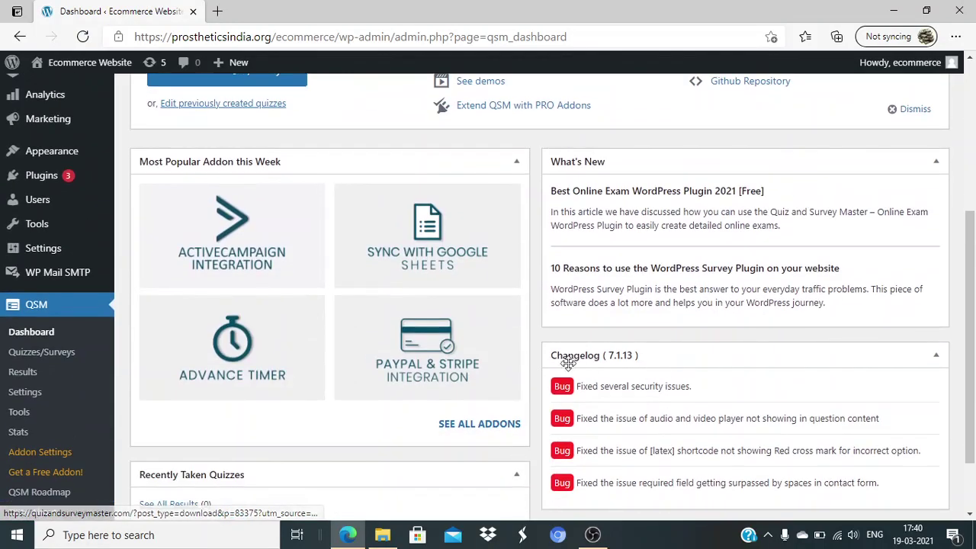
scroll(647, 385, up, 2)
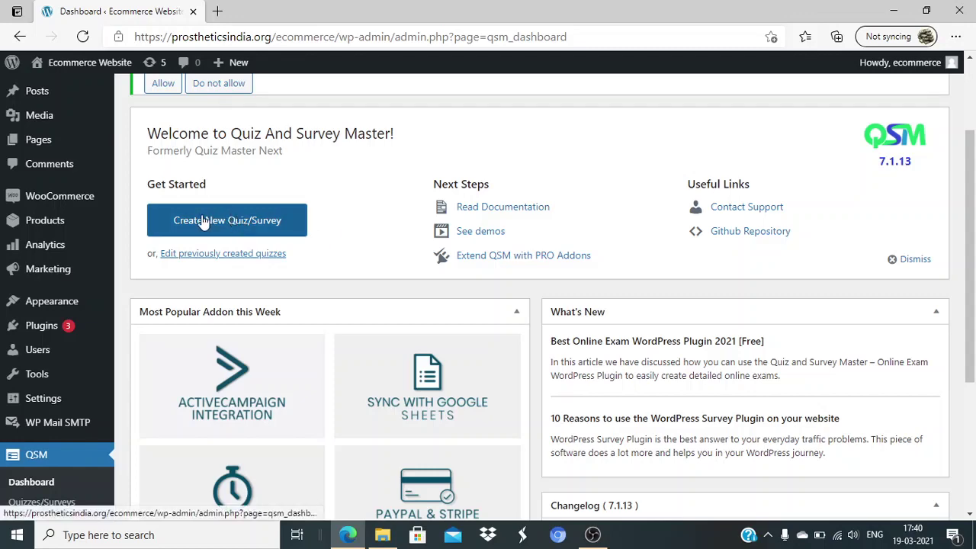
click(249, 226)
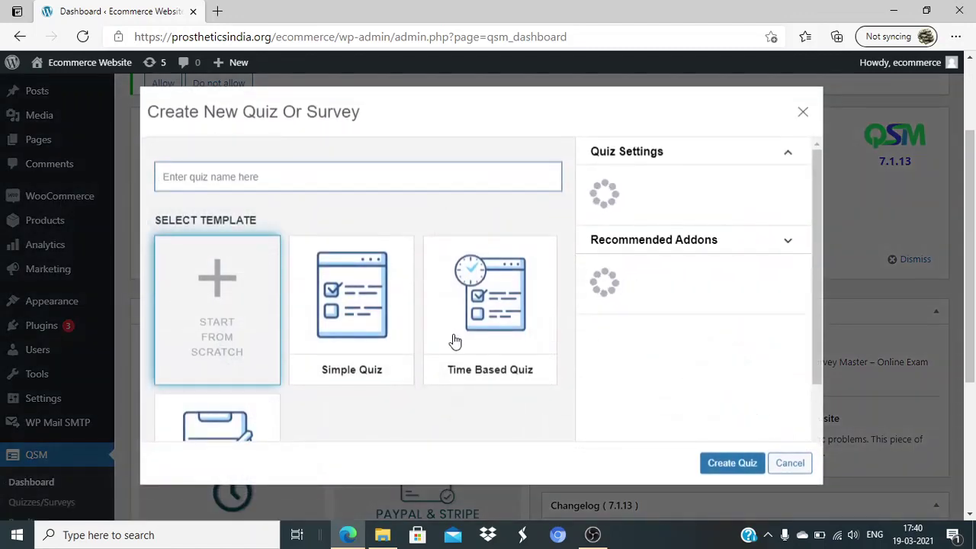
Try the Simple Quiz, Time Based Quiz and Survey templates in turn to compare their settings, including the survey's progress bar option.
scroll(429, 379, down, 1)
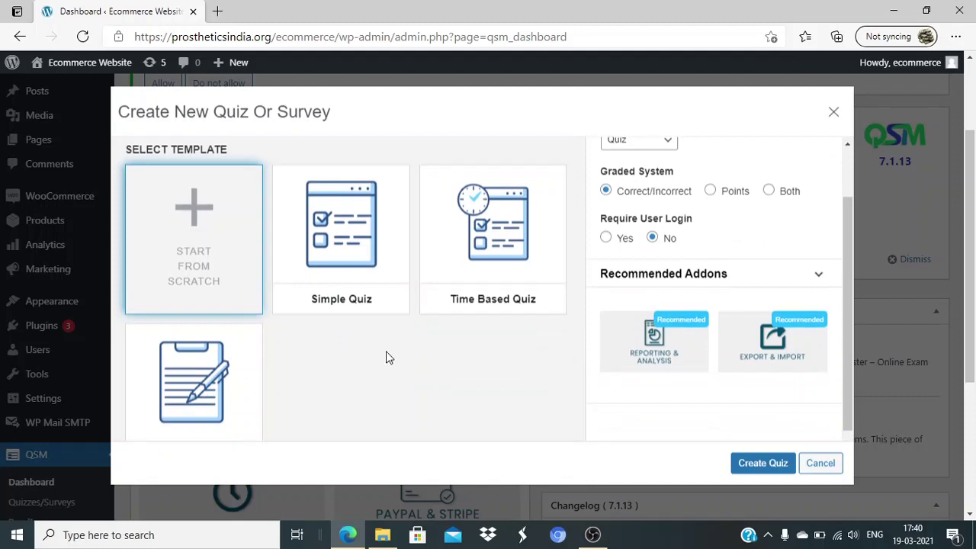
click(375, 295)
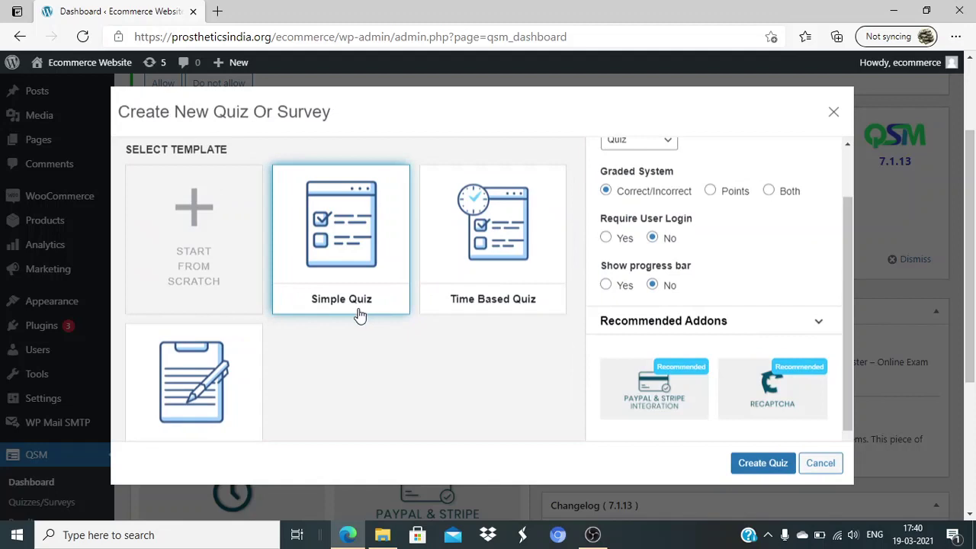
click(497, 302)
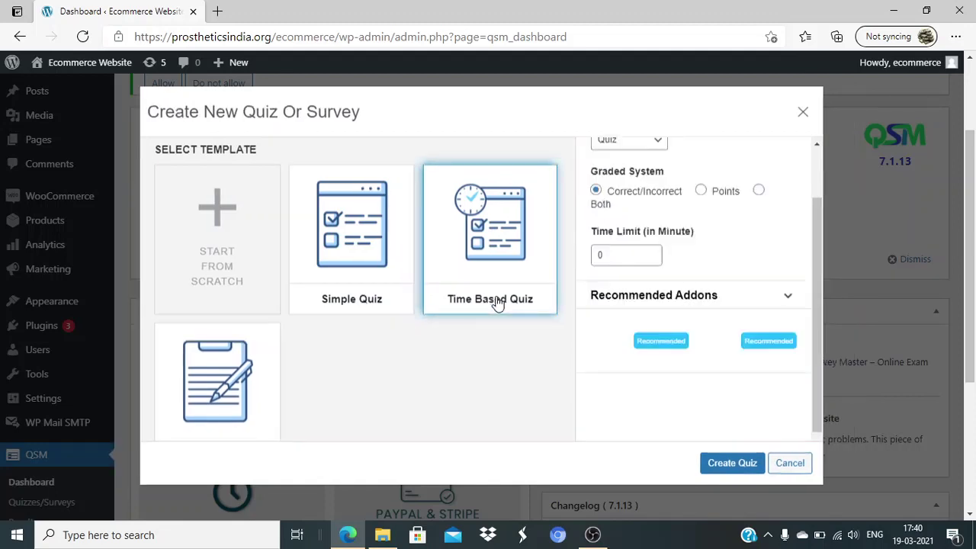
click(638, 234)
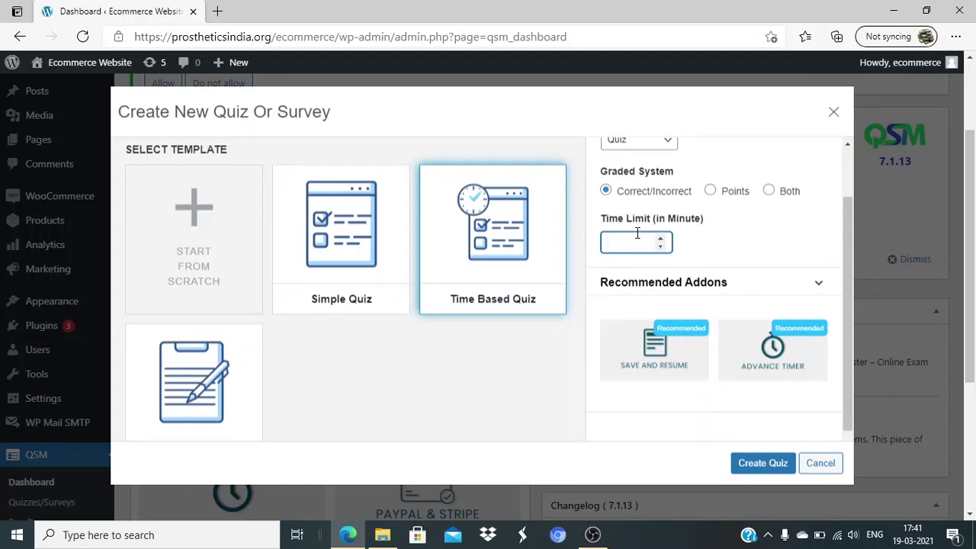
click(416, 387)
click(194, 374)
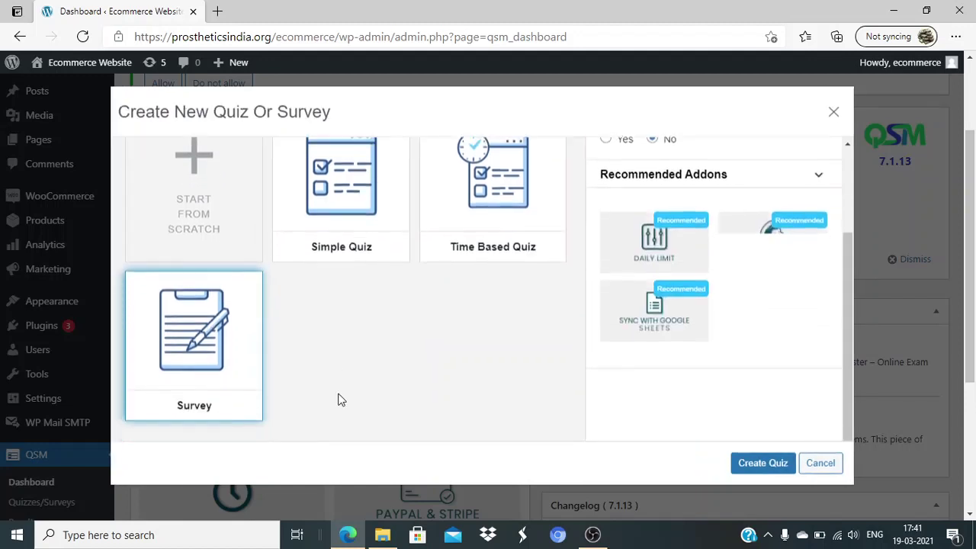
scroll(344, 367, up, 1)
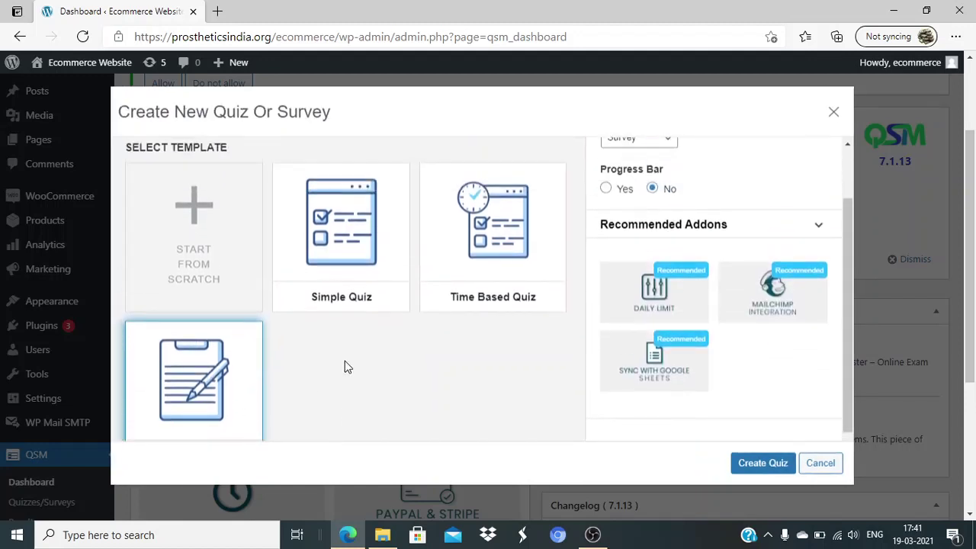
scroll(345, 367, up, 1)
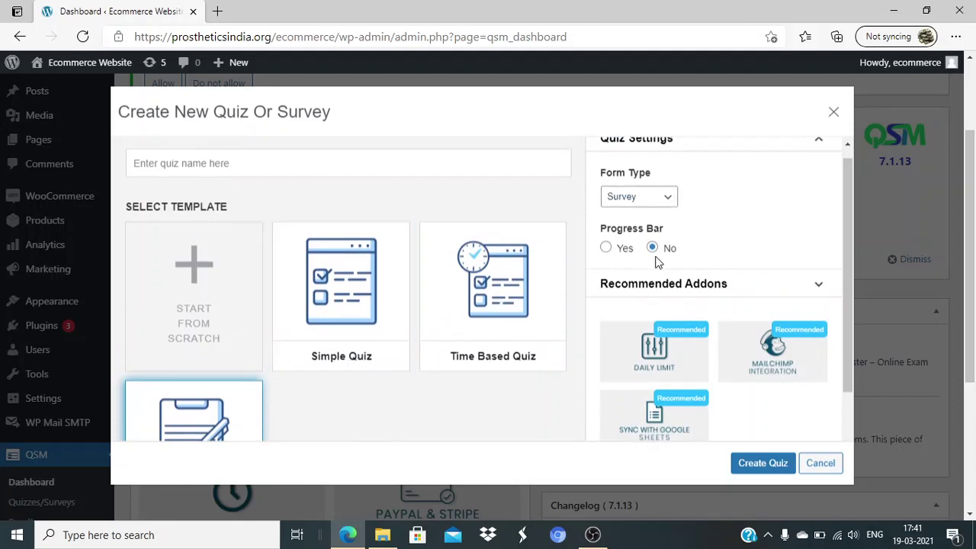
click(604, 249)
click(651, 251)
scroll(748, 268, down, 1)
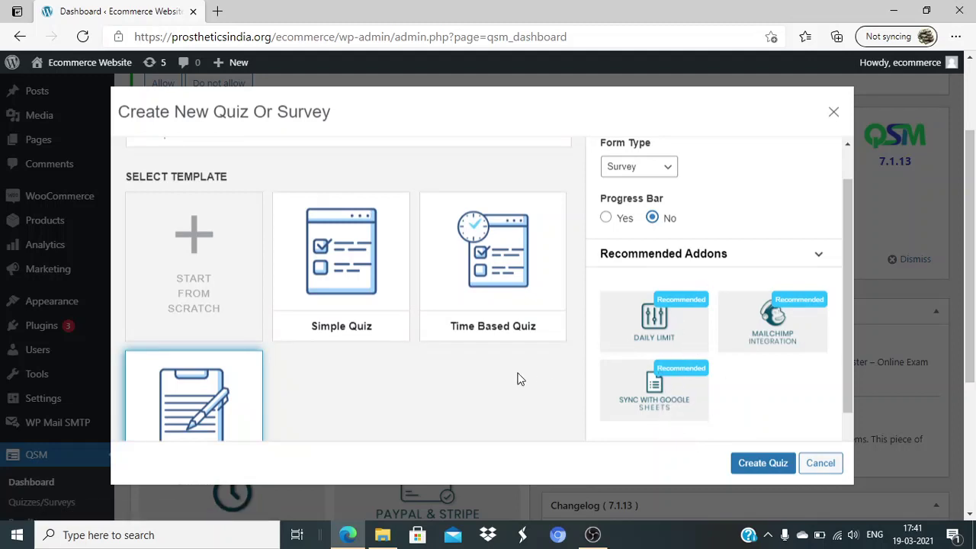
Choose the Simple Quiz template, set the graded system to Both and turn on the progress bar.
click(359, 221)
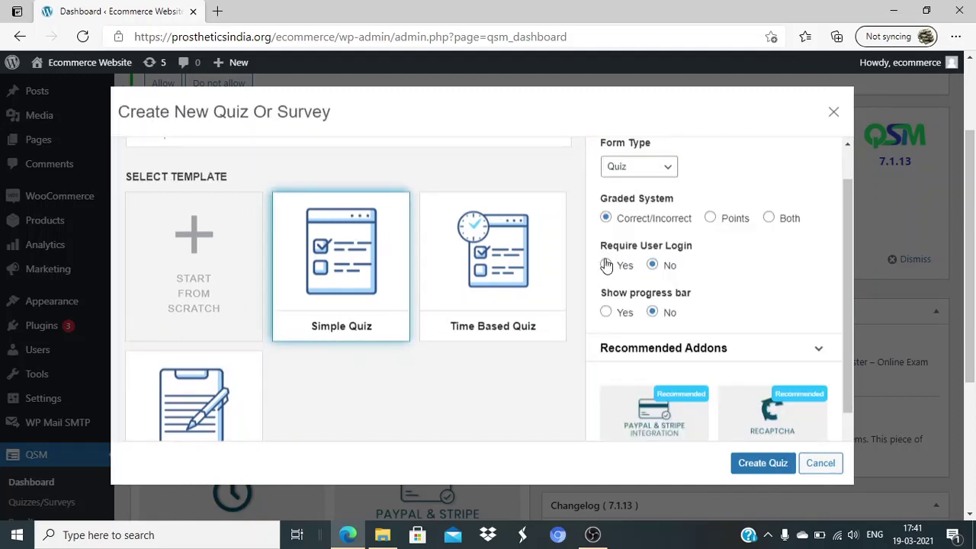
triple_click(676, 242)
double_click(678, 246)
triple_click(676, 247)
click(744, 258)
click(770, 220)
scroll(719, 294, down, 1)
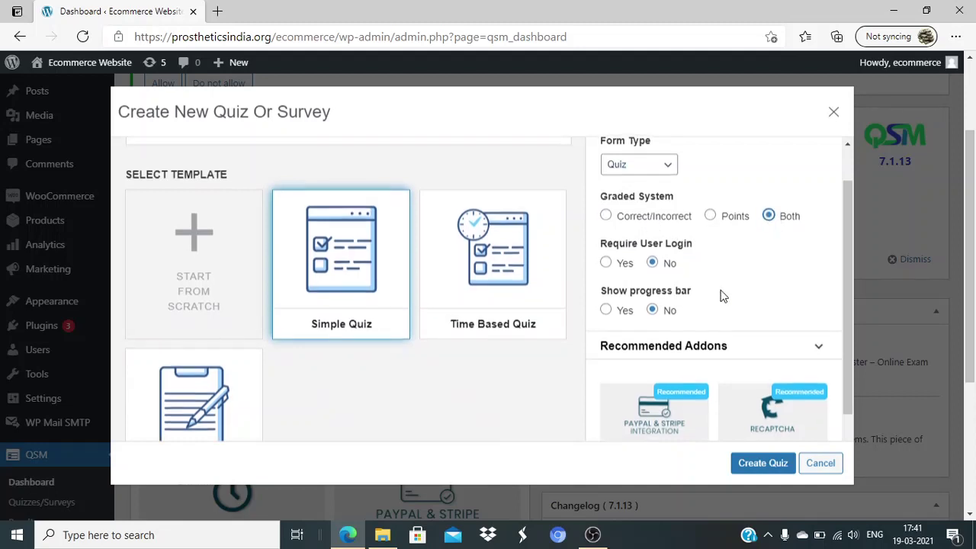
click(606, 310)
scroll(717, 324, down, 1)
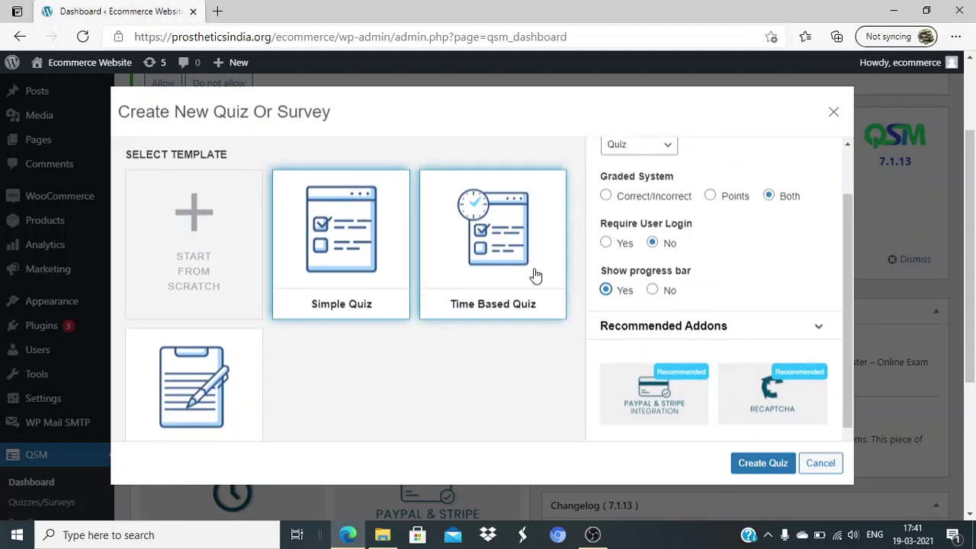
Name the quiz "Testing" and create it.
click(772, 468)
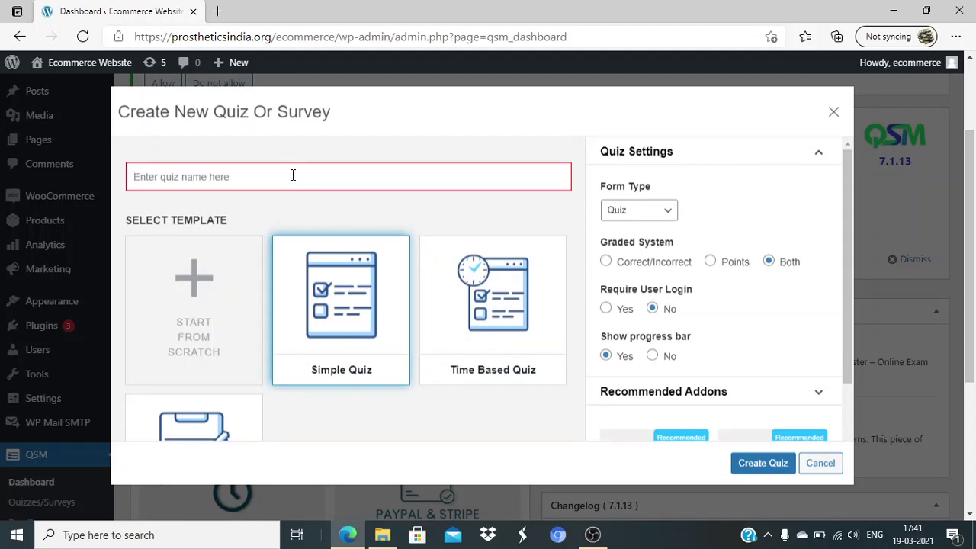
text(Testing)
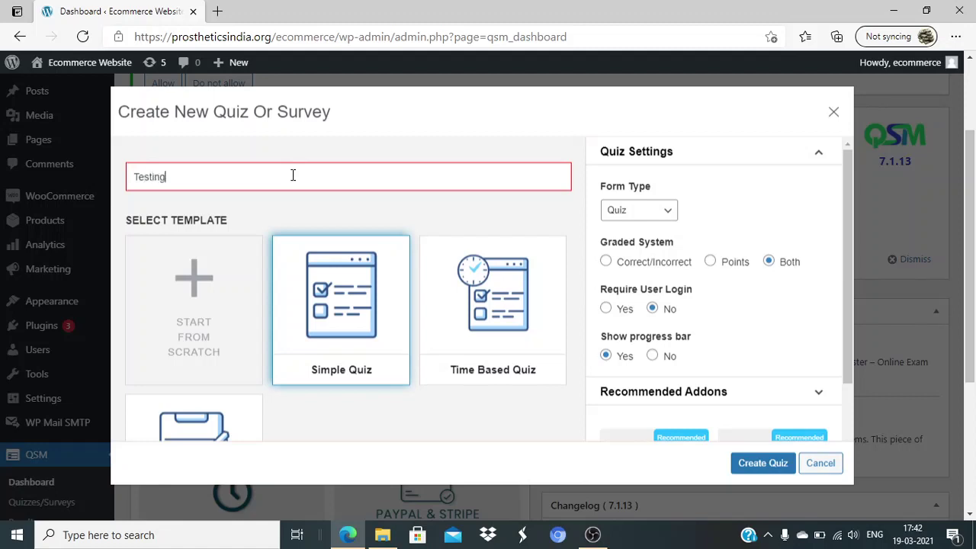
click(766, 463)
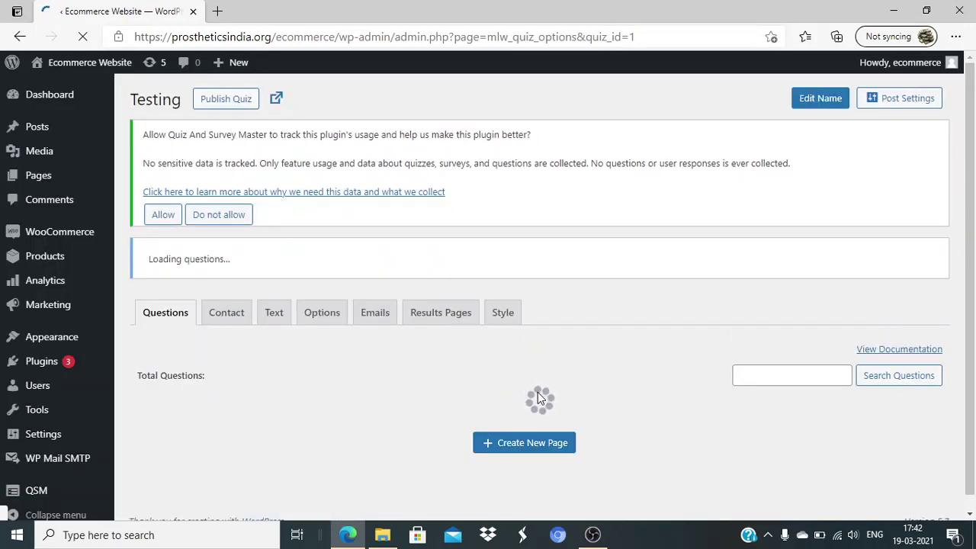
Set the new question on Page 1 to the Vertical Multiple Choice type.
scroll(538, 392, down, 1)
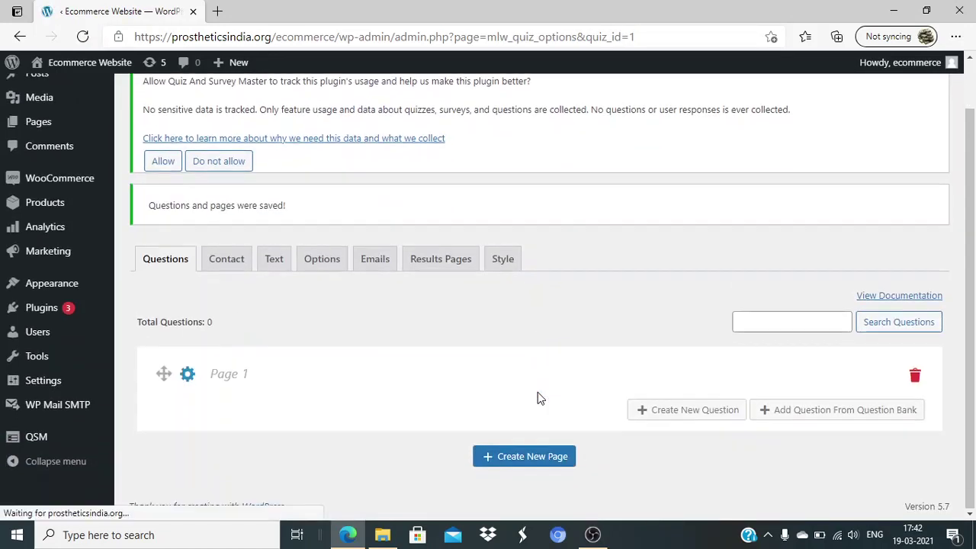
scroll(530, 372, down, 2)
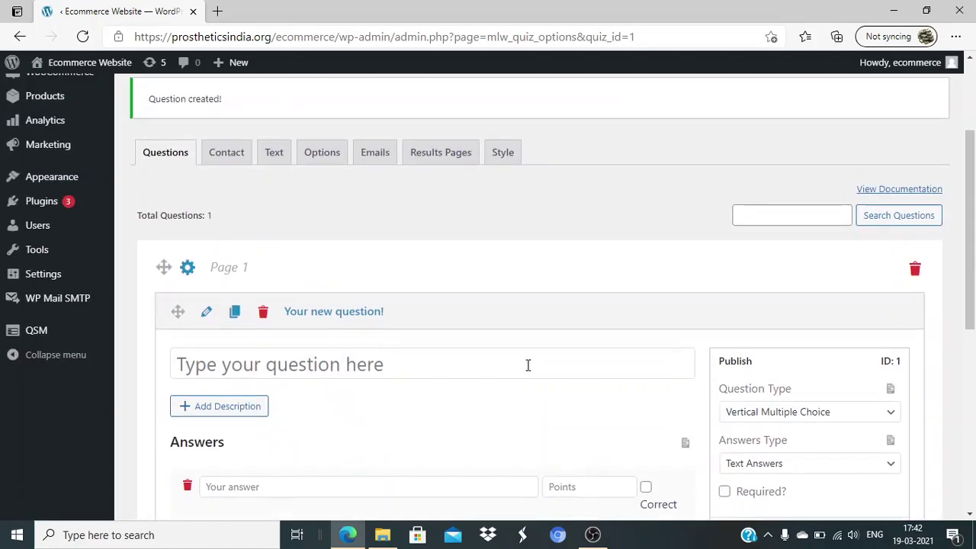
scroll(528, 365, down, 3)
click(798, 272)
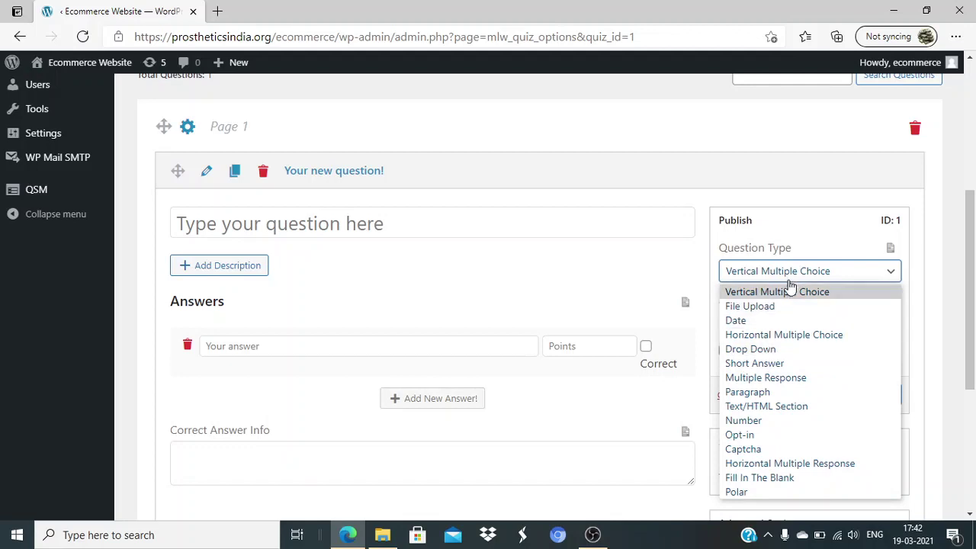
click(789, 291)
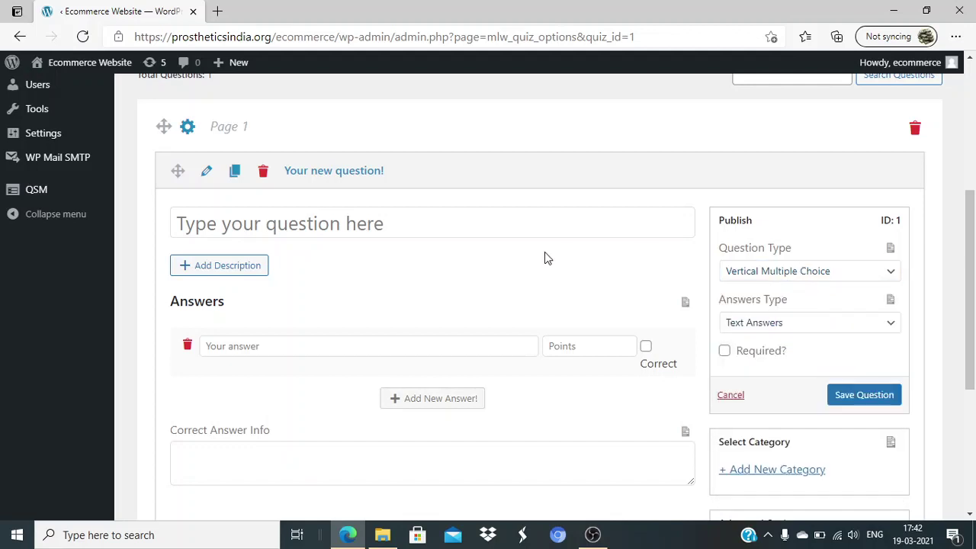
scroll(545, 257, down, 1)
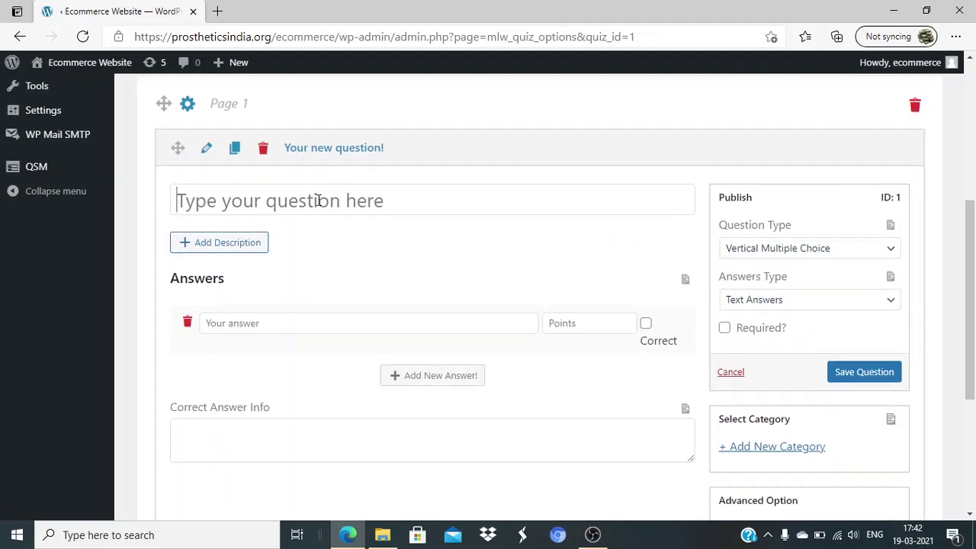
Enter "Which of the following is the Capital of India" as the question text.
text(Cap)
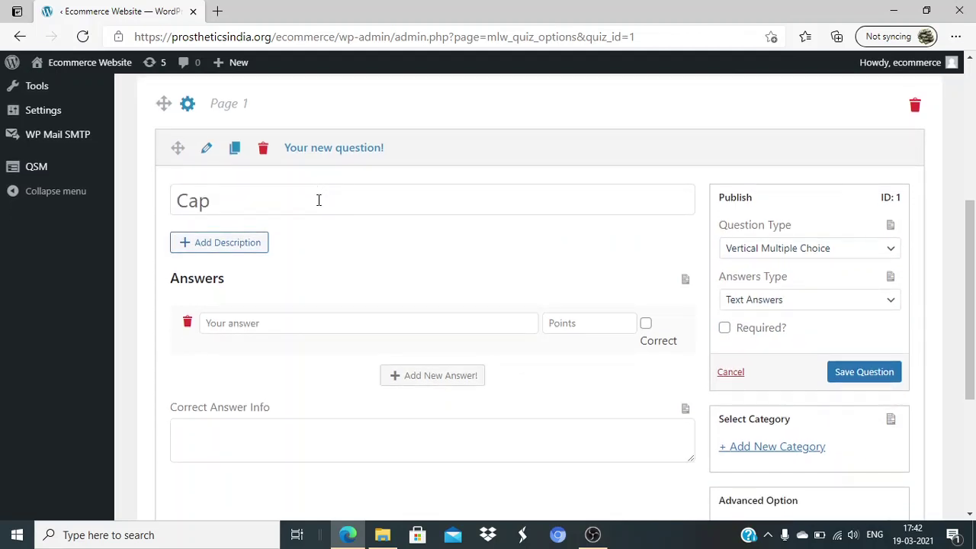
key(BackSpace)
key(BackSpace)
key(BackSpace)
text(Whi)
text(ich of the )
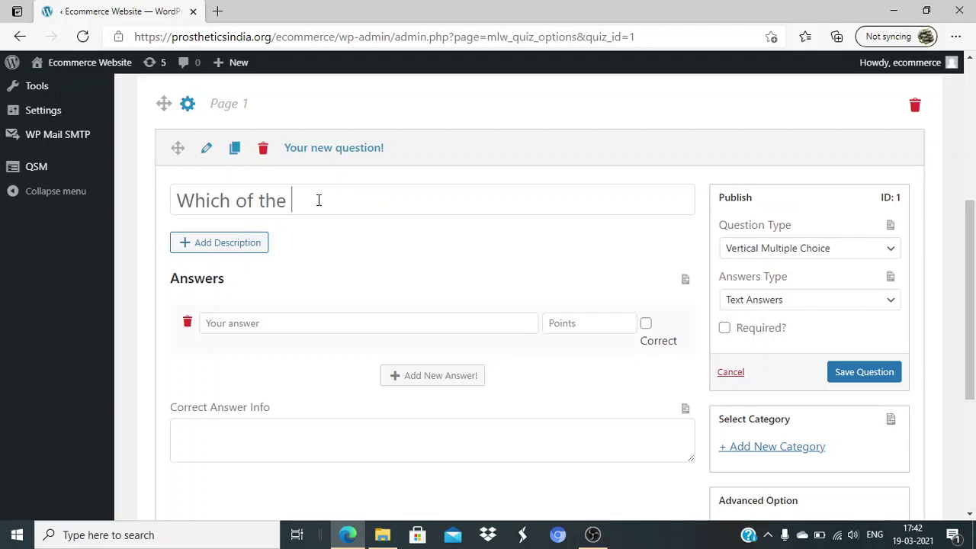
text(following is the Capita)
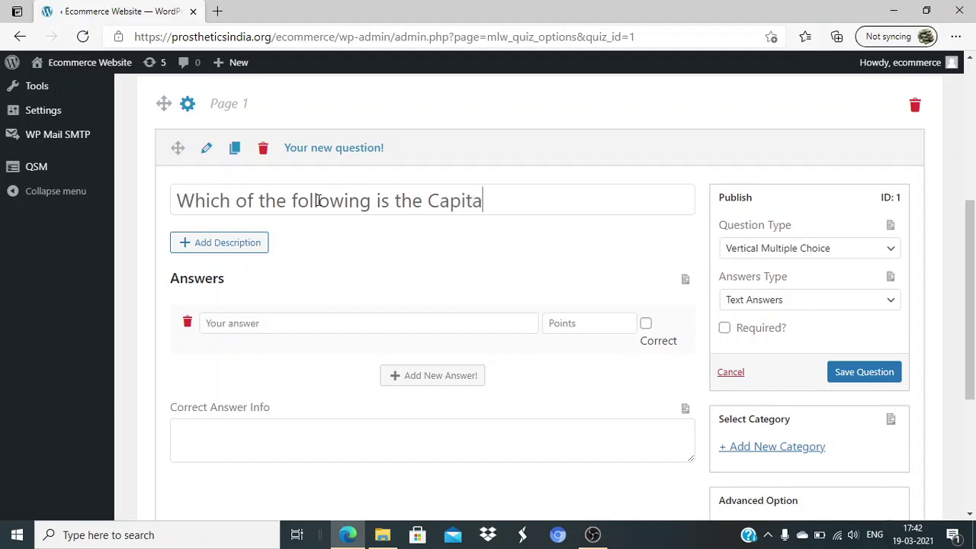
text(l of India)
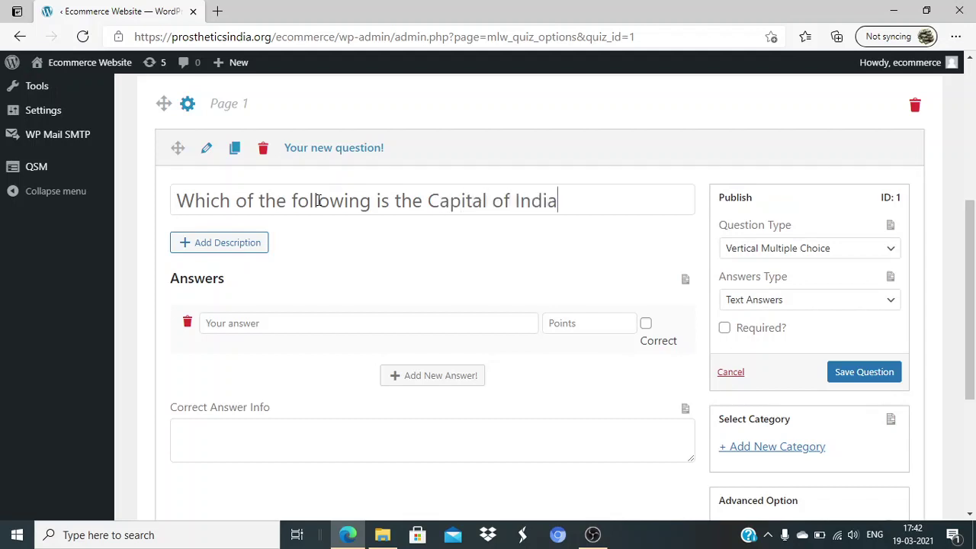
Add the answers Mumbai, Delhi and Bangalore to the question, marking Delhi as correct.
text(Mumbai)
click(429, 377)
click(569, 322)
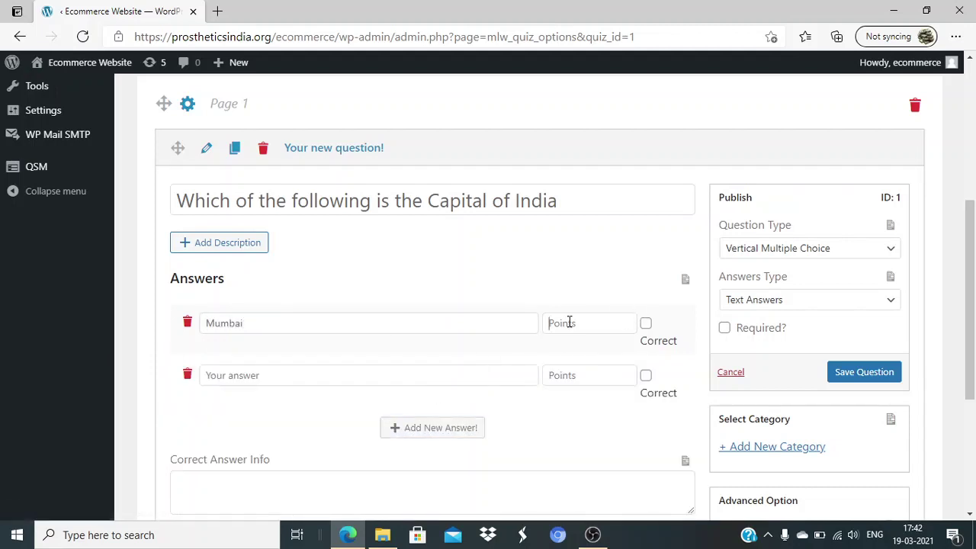
click(388, 381)
text(Delhi)
click(646, 375)
click(441, 428)
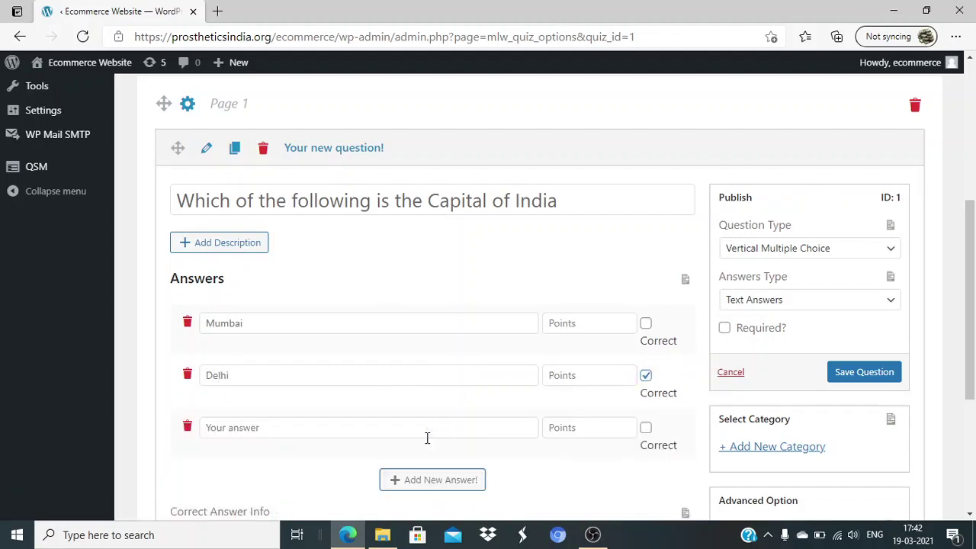
text(Bangalore)
scroll(425, 437, down, 1)
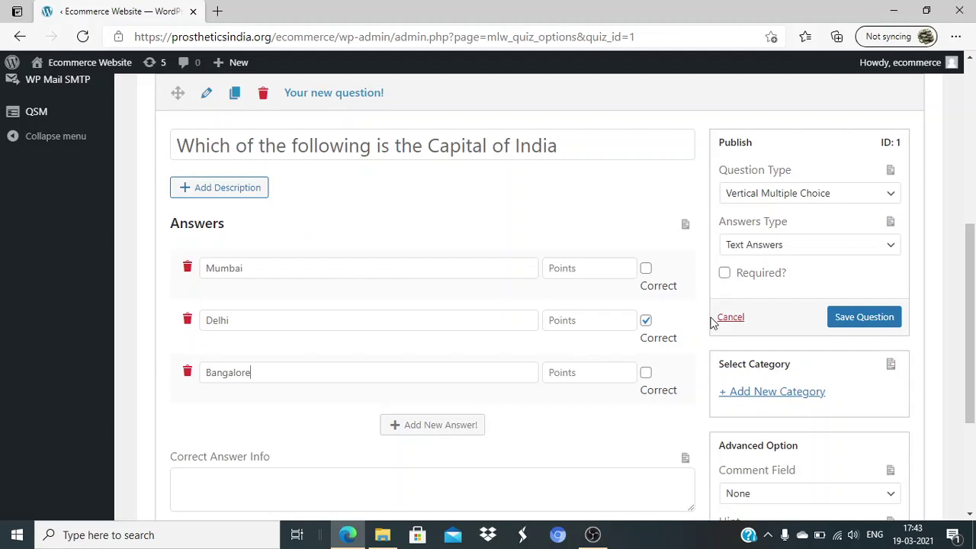
Keep the Comment Field of the capital question at None and save the question.
scroll(736, 359, down, 3)
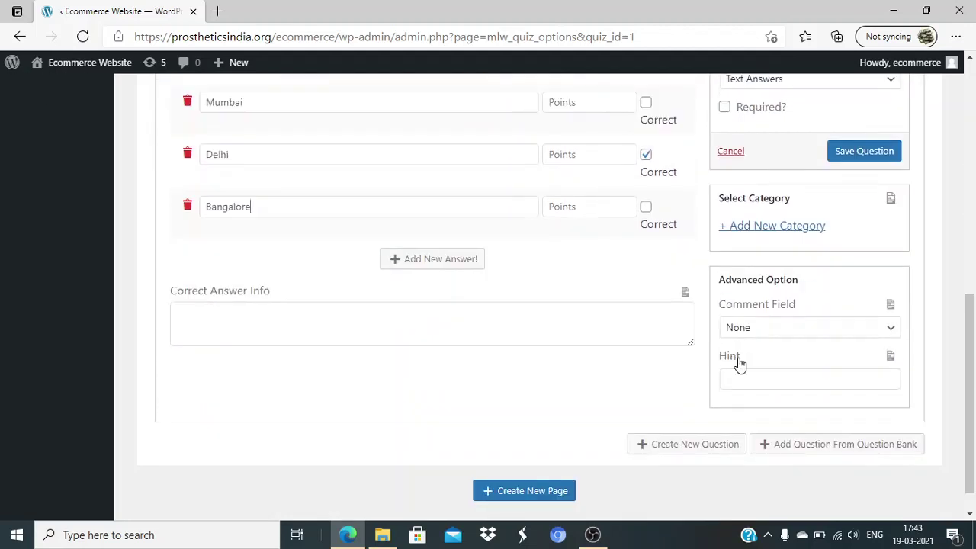
click(800, 329)
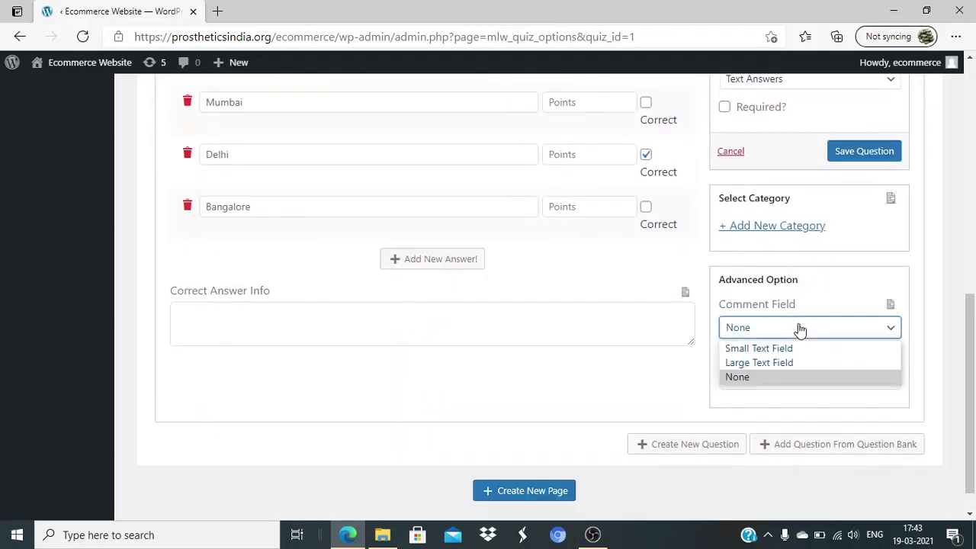
click(801, 376)
scroll(818, 239, up, 1)
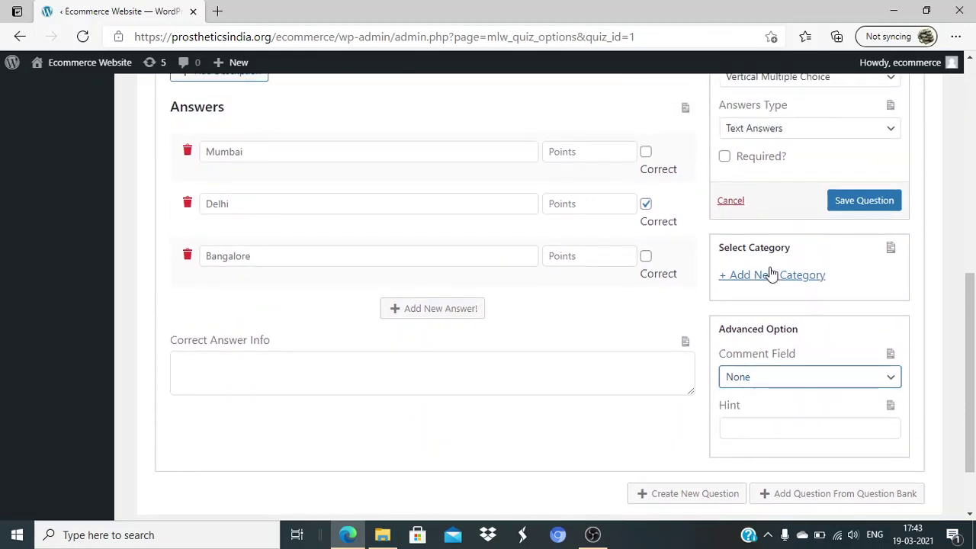
scroll(848, 221, up, 2)
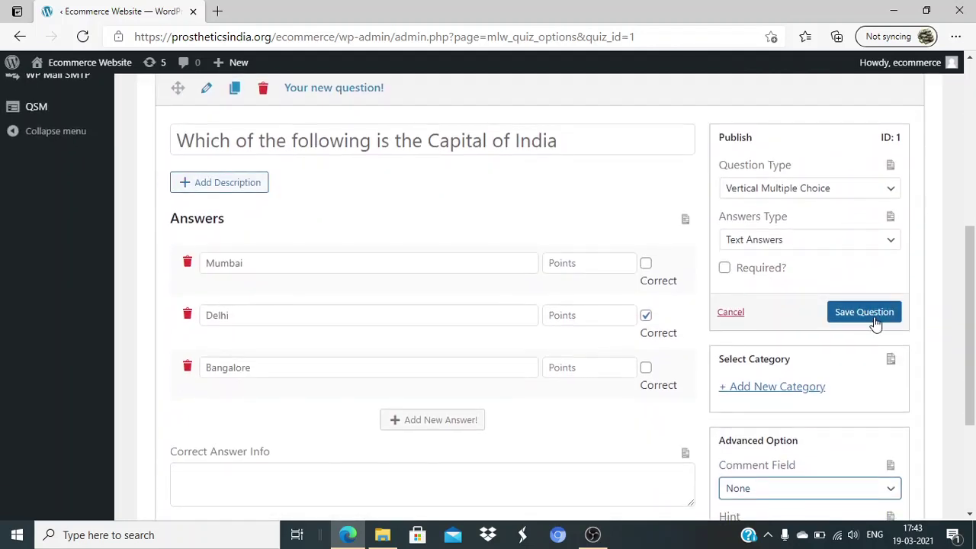
click(871, 317)
scroll(552, 212, up, 1)
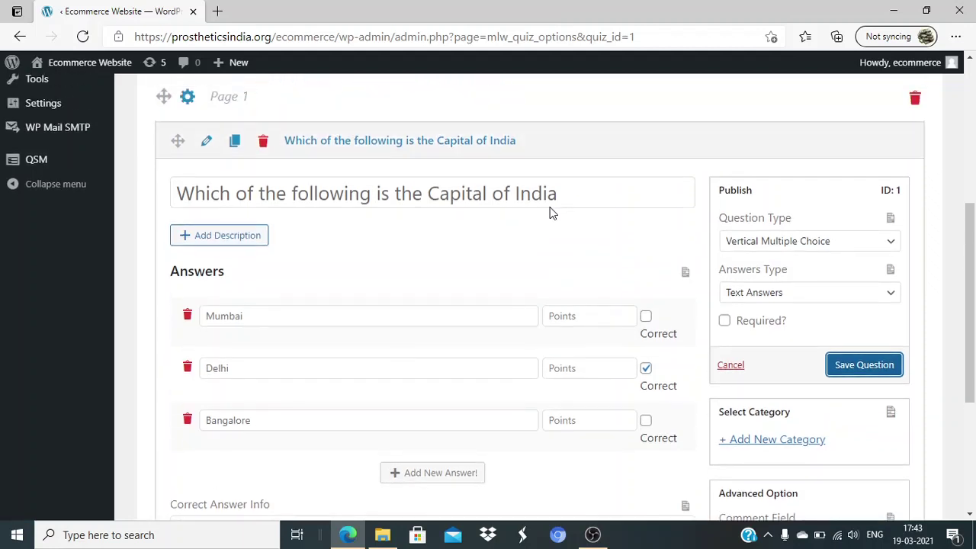
Duplicate the capital question and change the copy's text to "Which is the national animal of India".
click(236, 143)
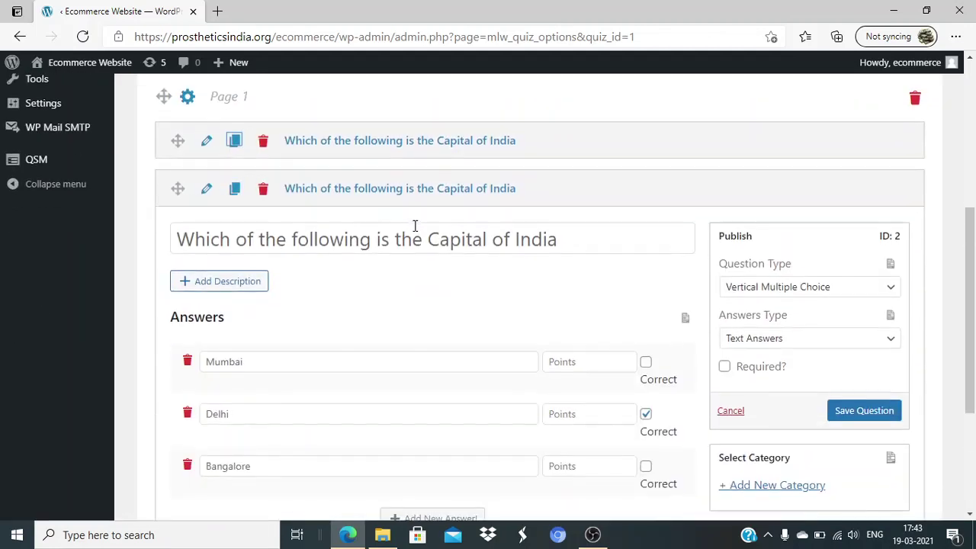
triple_click(370, 239)
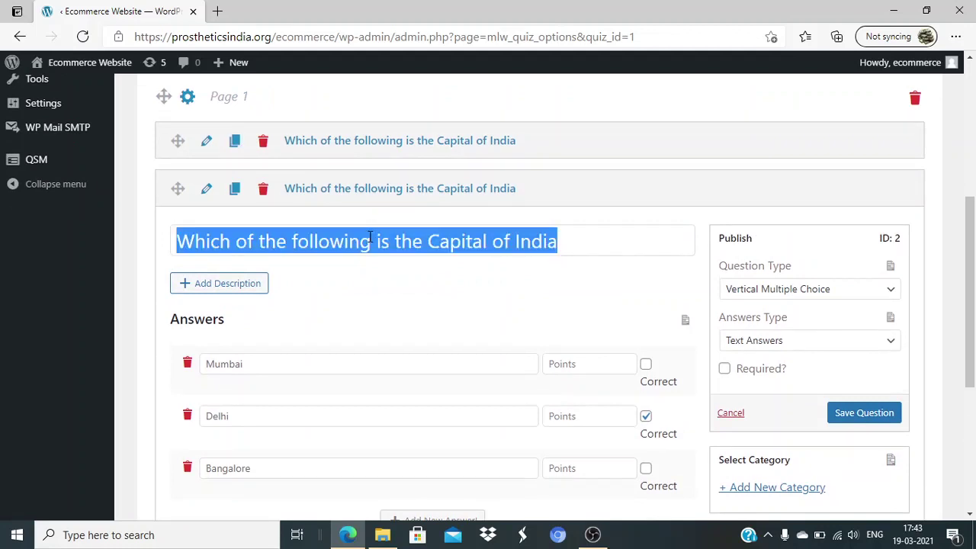
text(Which is the )
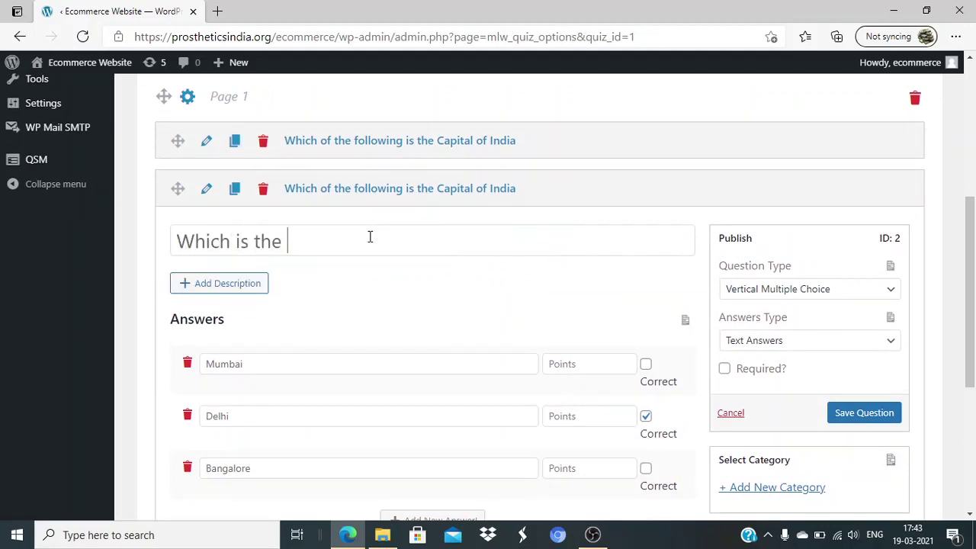
text(national animal of Inida)
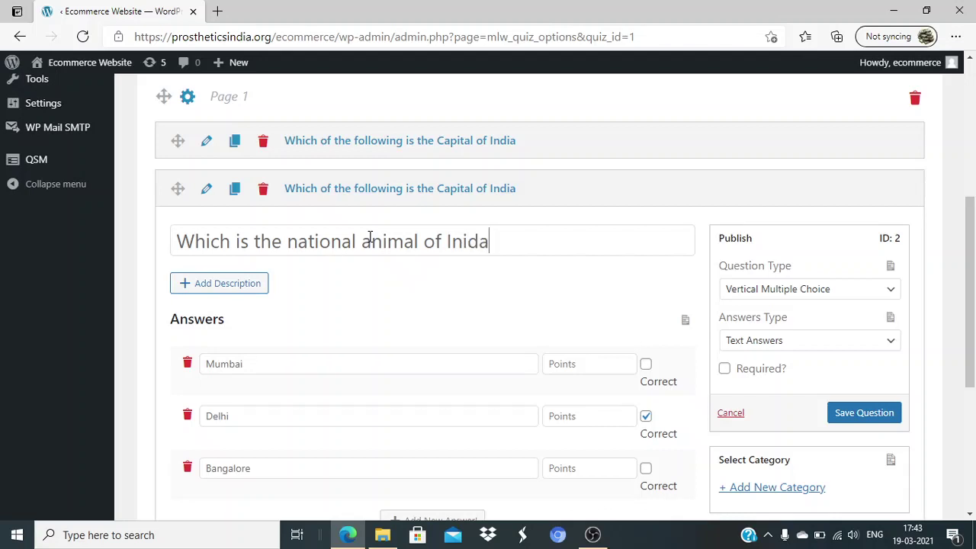
key(BackSpace)
key(BackSpace)
key(BackSpace)
text(dia)
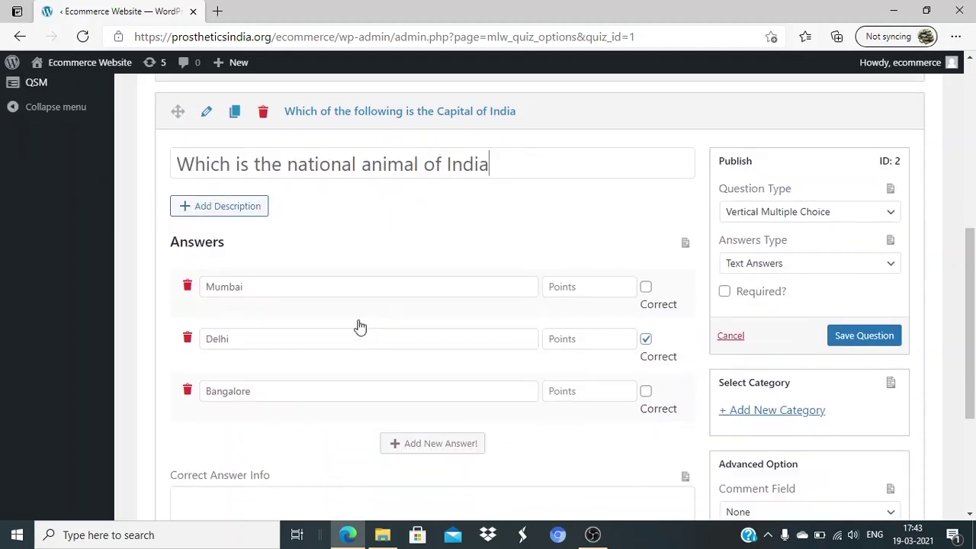
Replace the copied question's first answer with Tiger and mark it as the only correct answer.
scroll(359, 327, down, 1)
double_click(301, 294)
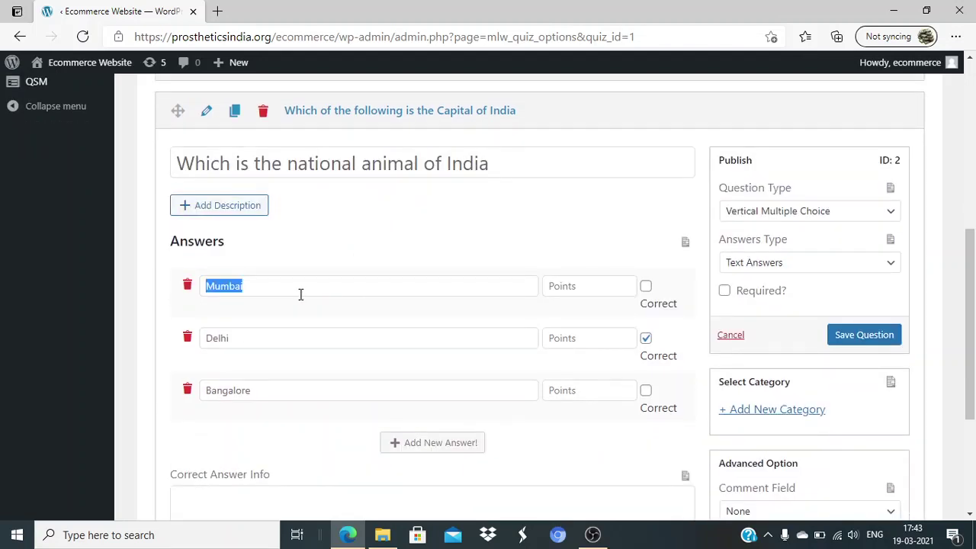
text(Tiger)
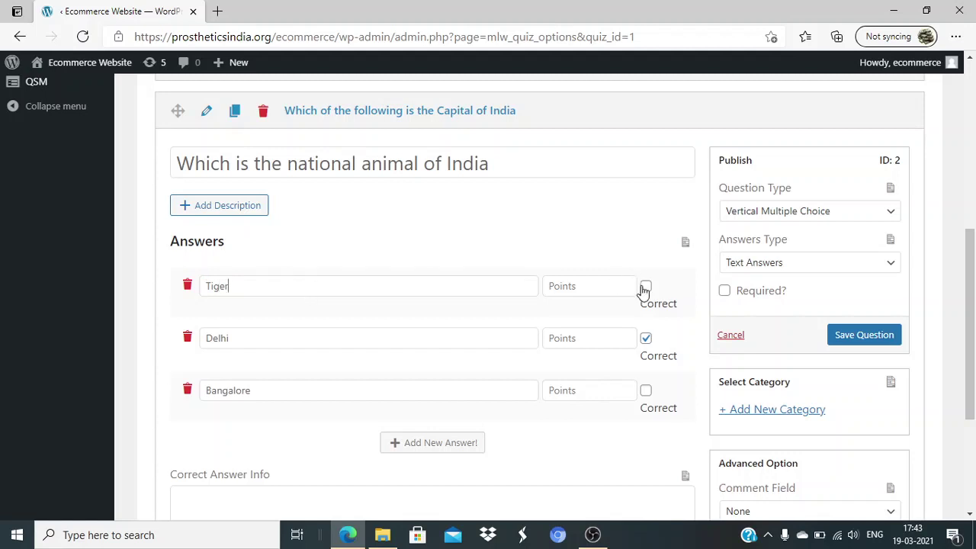
click(645, 288)
click(645, 338)
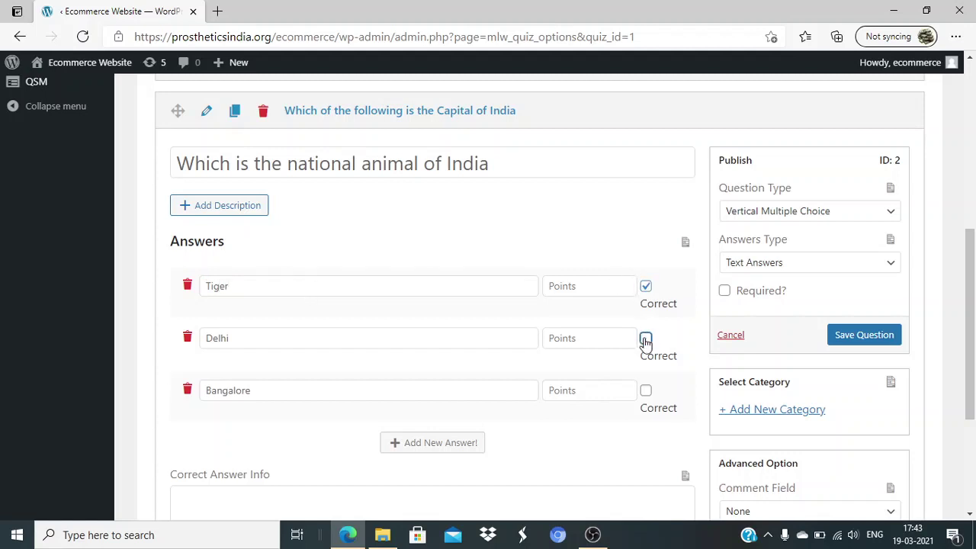
Replace the second and third answers with Lion and Elephant, and save the question.
double_click(390, 335)
text(Lion)
double_click(298, 393)
text(Elep)
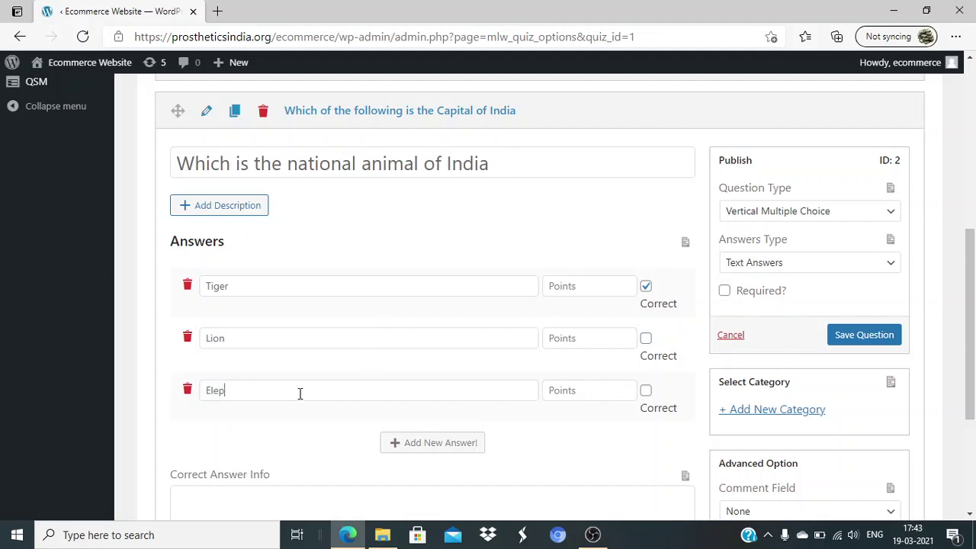
text(hant)
scroll(623, 381, down, 1)
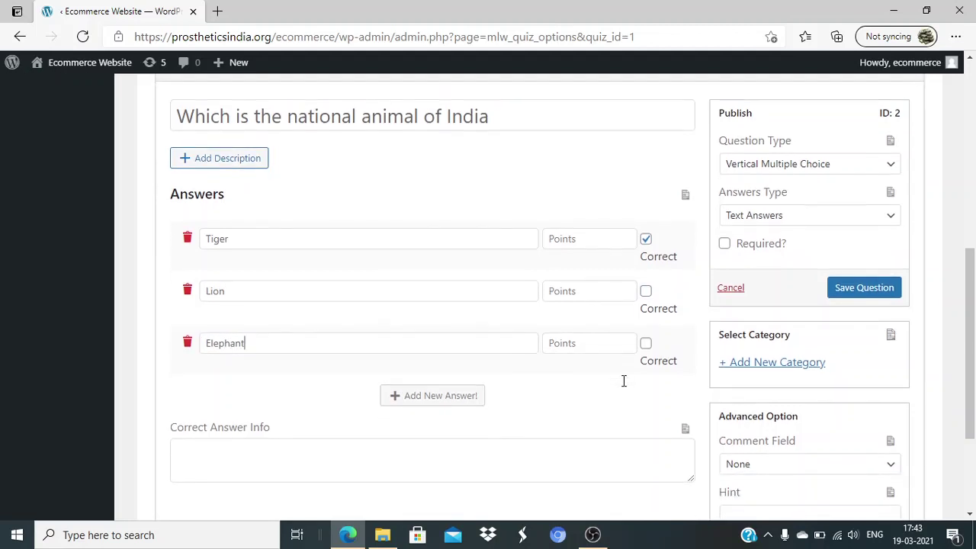
click(871, 290)
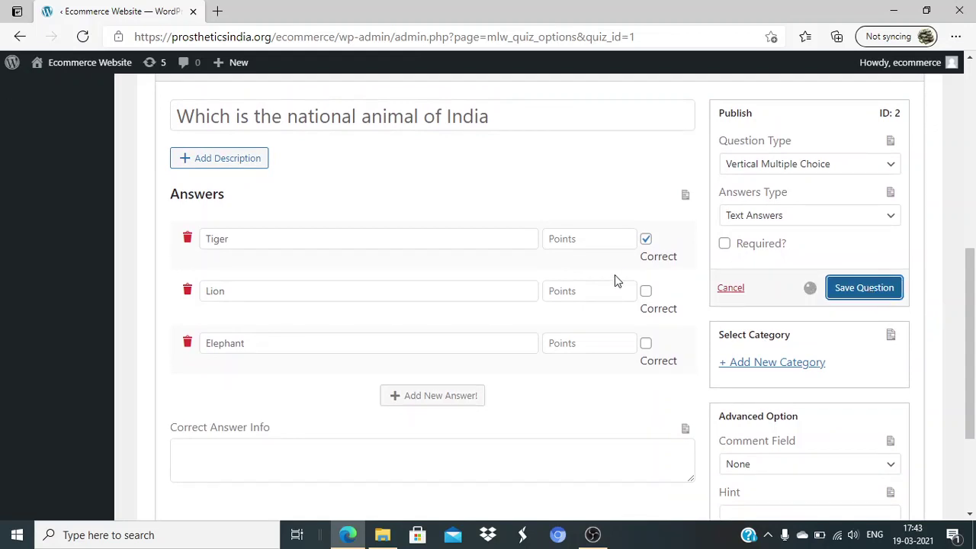
Look over the quiz's Contact settings and its text settings for the message displayed before the quiz.
scroll(618, 281, up, 2)
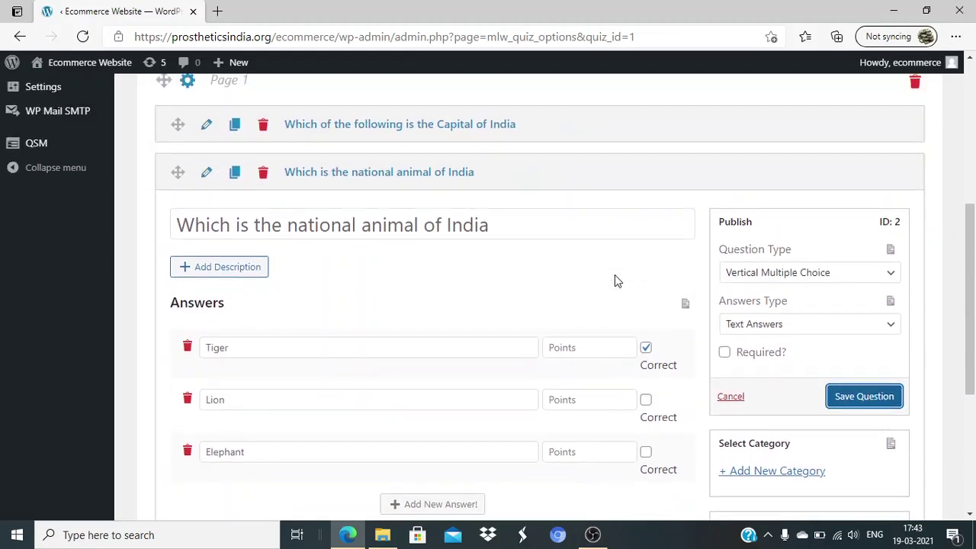
scroll(614, 281, up, 2)
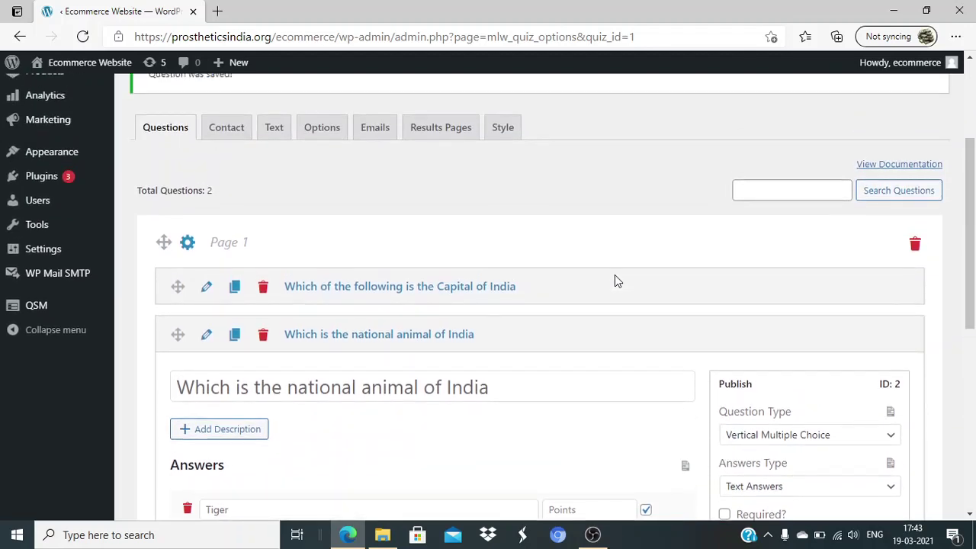
scroll(614, 281, up, 2)
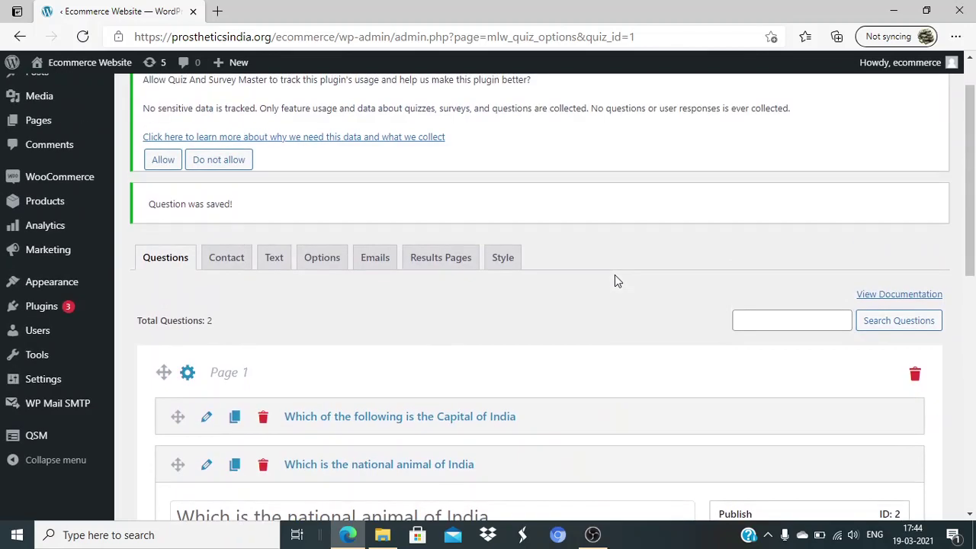
scroll(614, 280, down, 1)
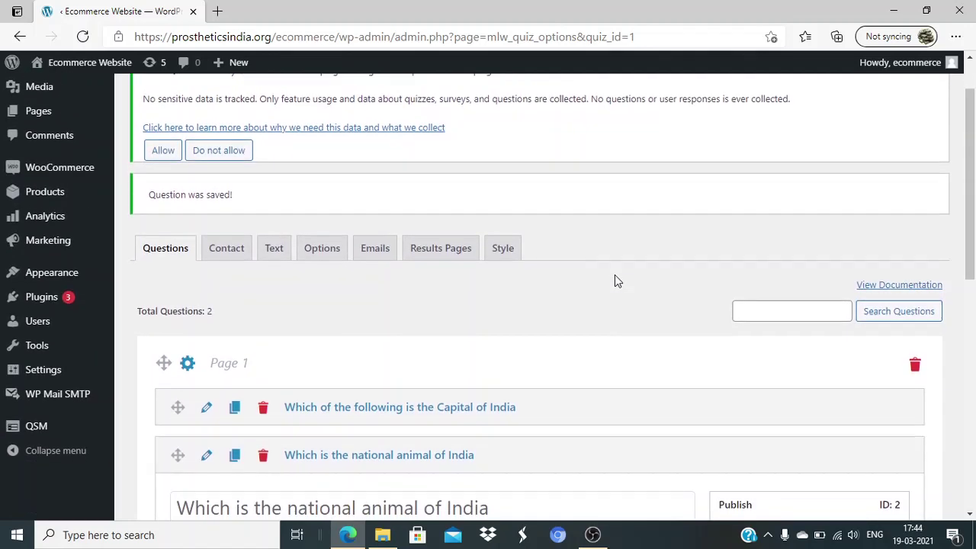
click(237, 265)
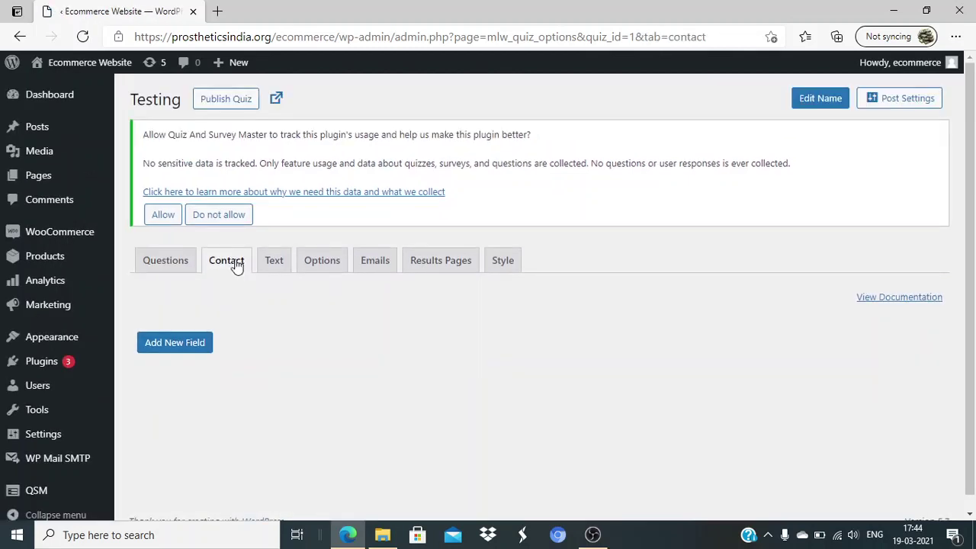
click(276, 266)
scroll(466, 407, down, 2)
click(407, 352)
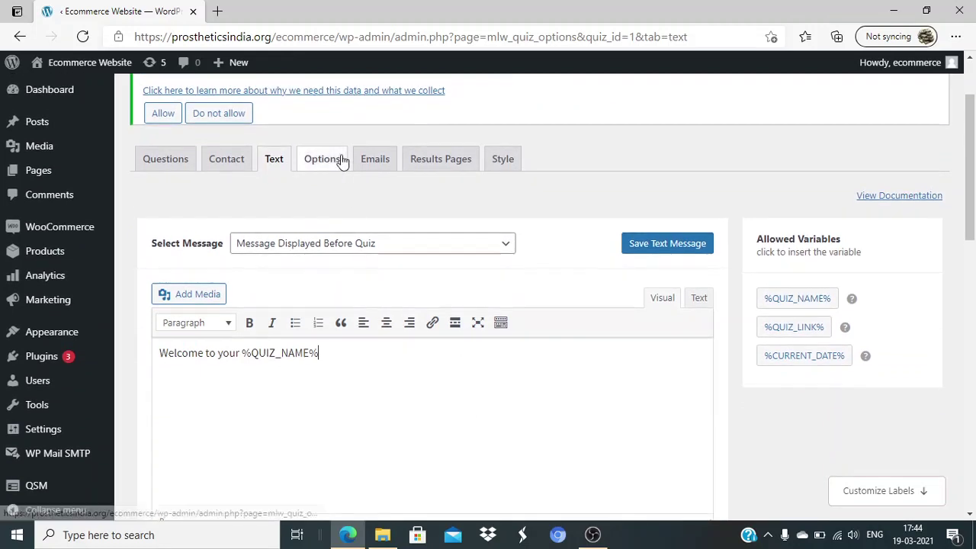
Open the quiz options and review the grading system choices, leaving Both selected.
click(339, 164)
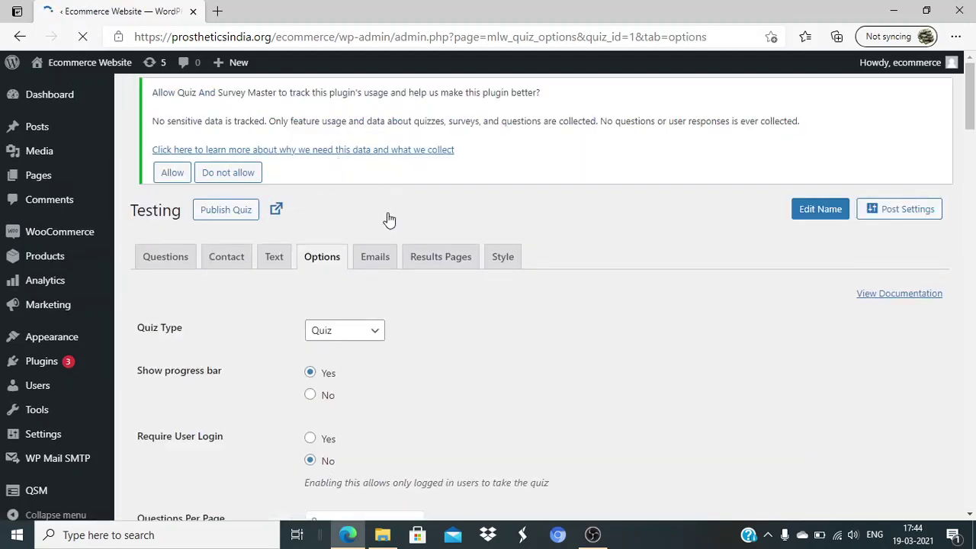
scroll(466, 335, down, 1)
scroll(465, 334, down, 1)
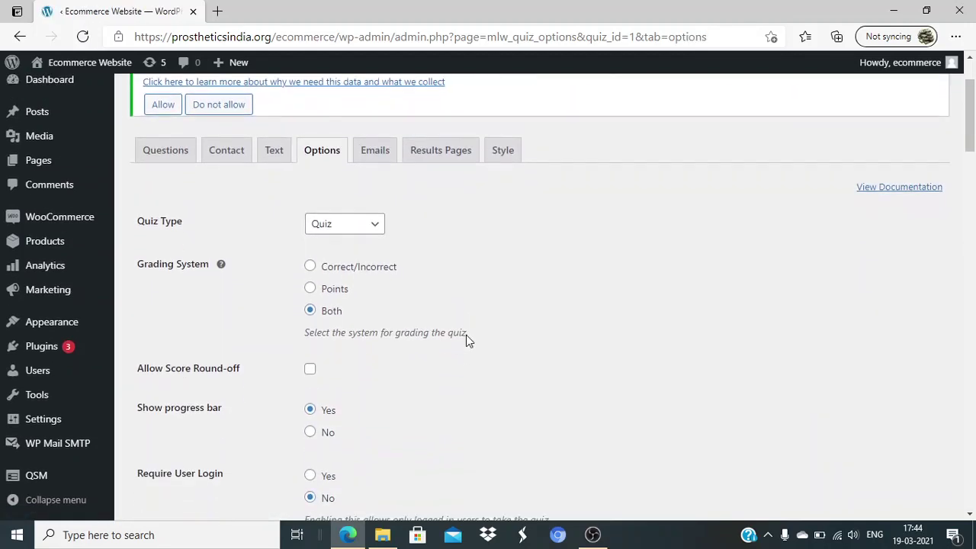
click(310, 290)
click(310, 310)
scroll(392, 350, down, 2)
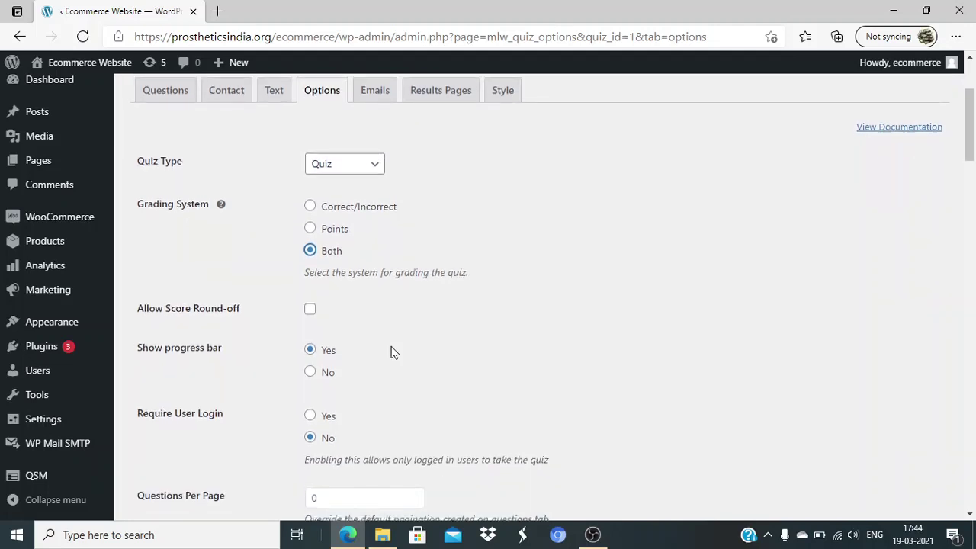
click(310, 252)
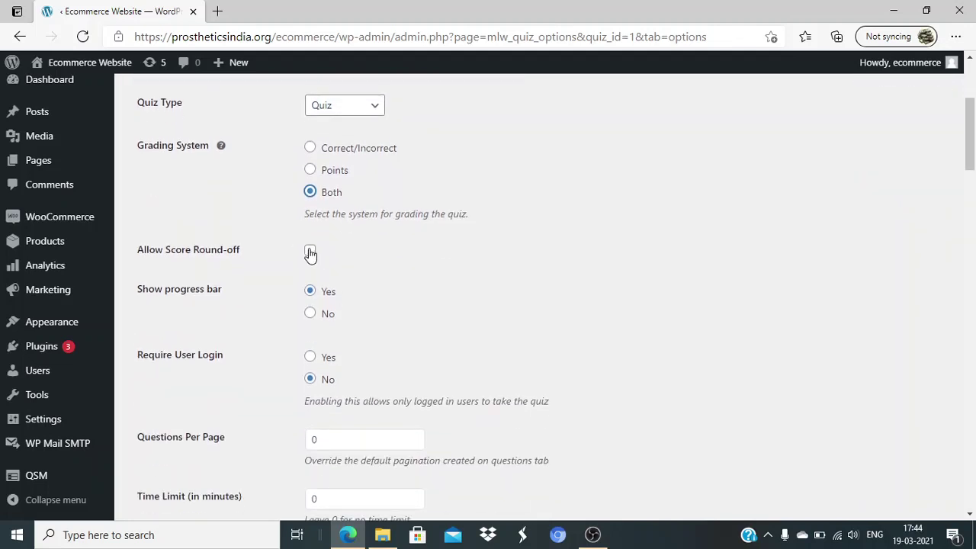
Examine the quiz options for progress bar, user login, time limit, forced submission, and attempt and entry limits, leaving forced submission at No.
scroll(403, 331, down, 2)
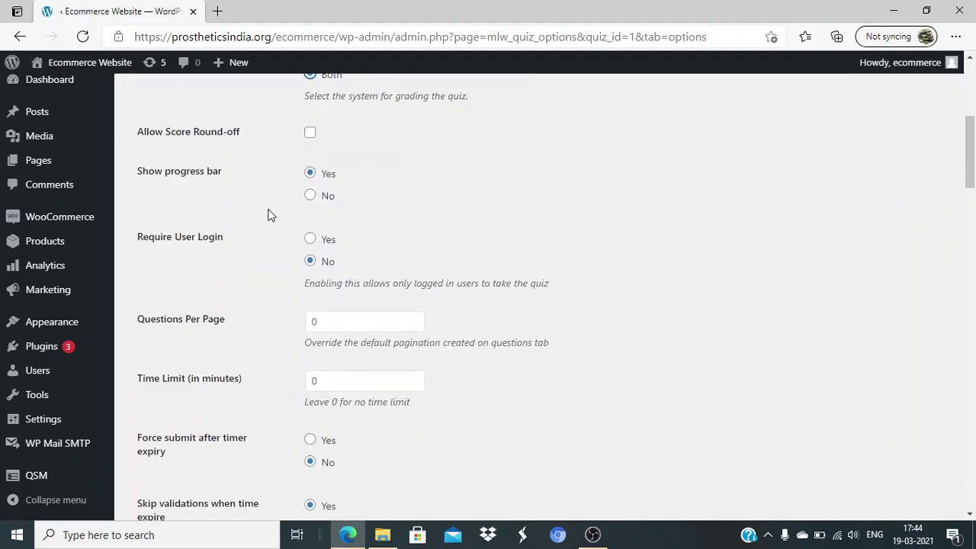
scroll(318, 342, down, 1)
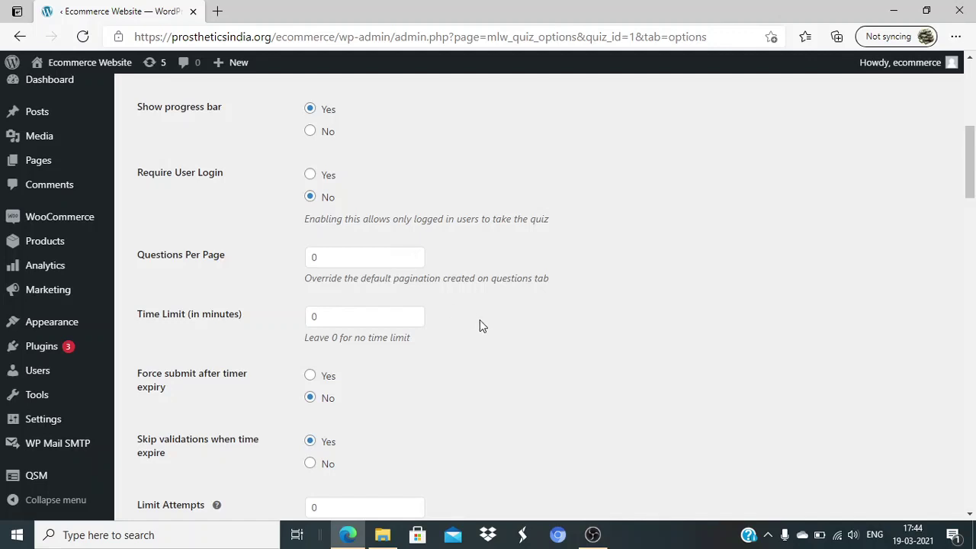
scroll(480, 327, down, 1)
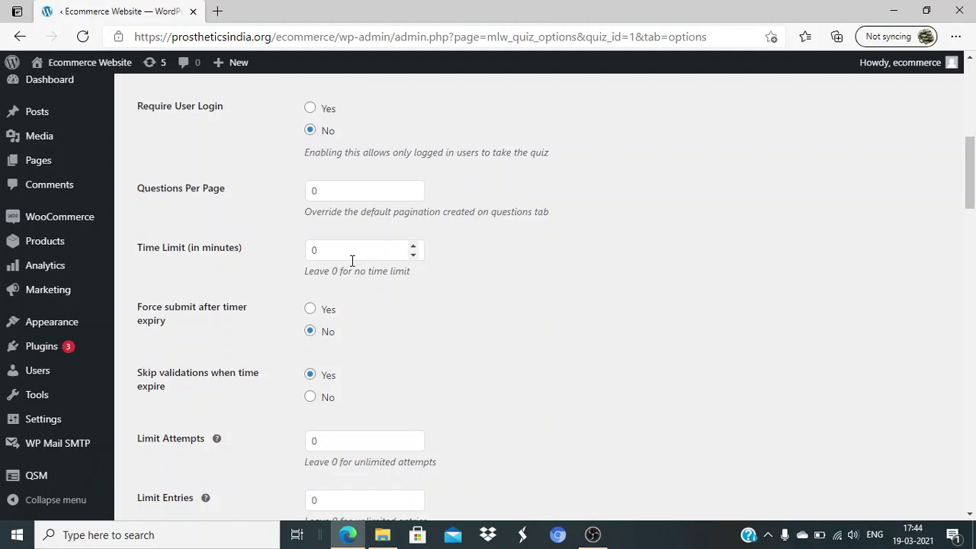
scroll(370, 314, down, 1)
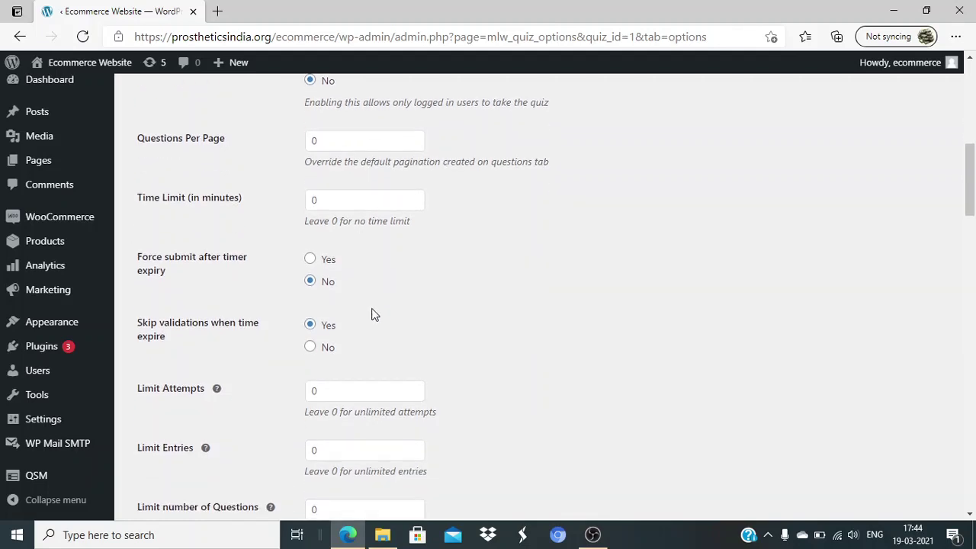
click(310, 259)
click(311, 282)
scroll(463, 343, down, 3)
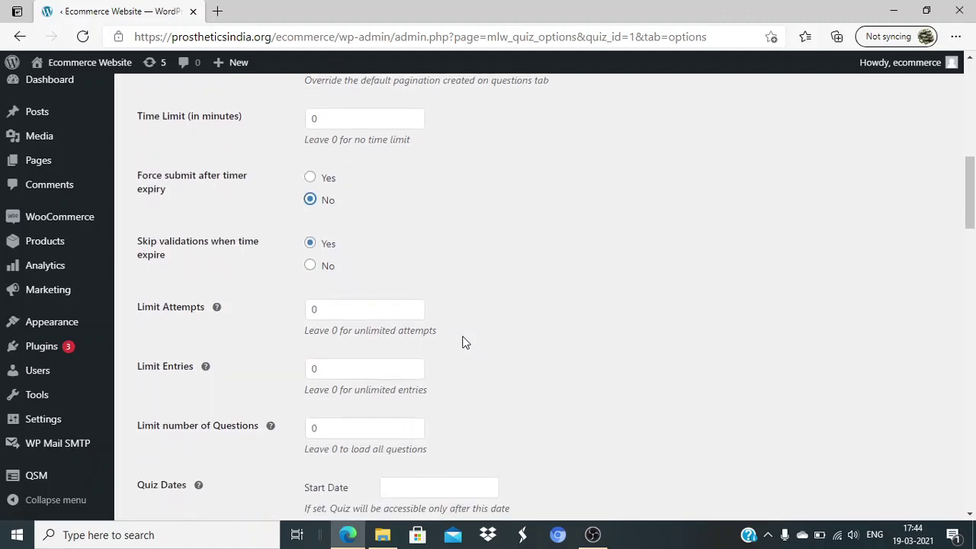
scroll(197, 267, down, 1)
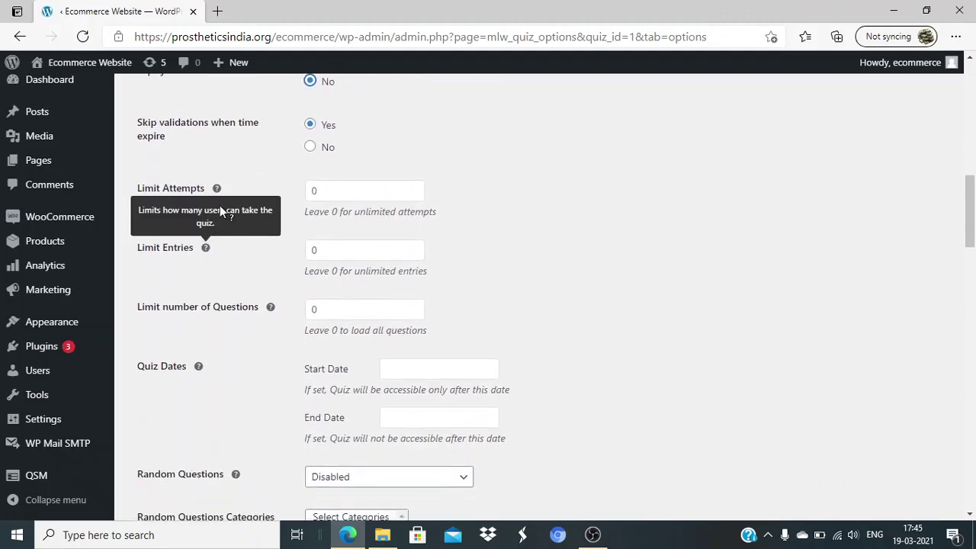
mouse_move(219, 191)
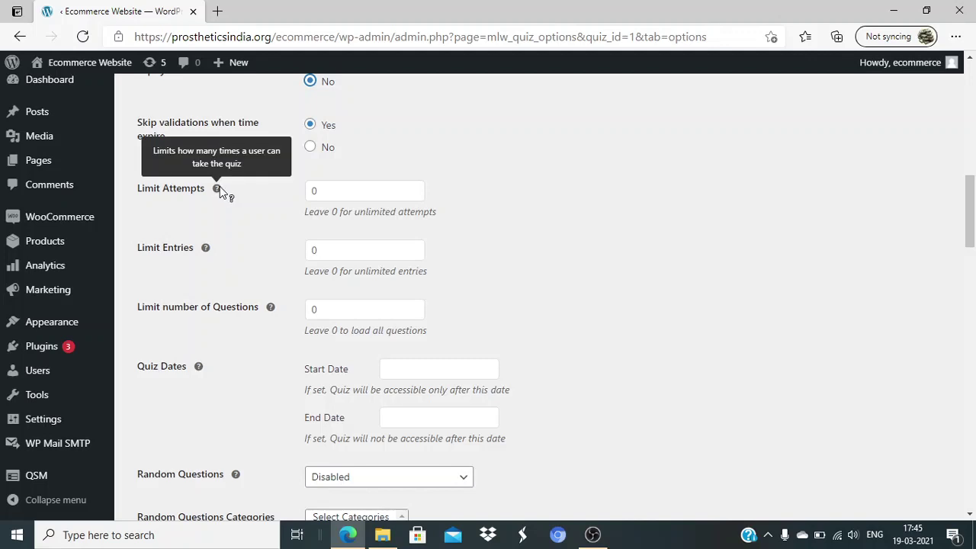
triple_click(353, 211)
click(479, 235)
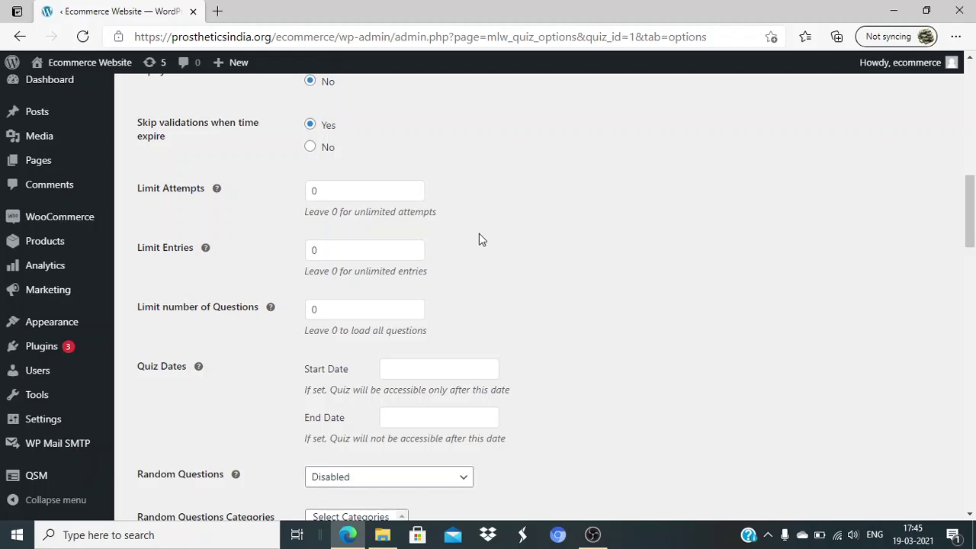
scroll(479, 238, down, 1)
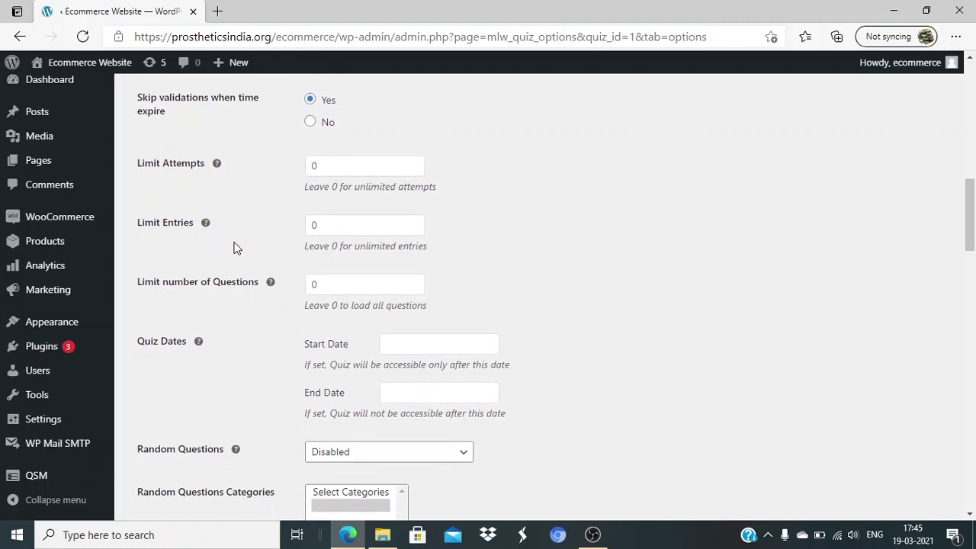
Check the entry, question number and quiz date limits, and set Random Questions to Random Questions And Answers.
mouse_move(205, 224)
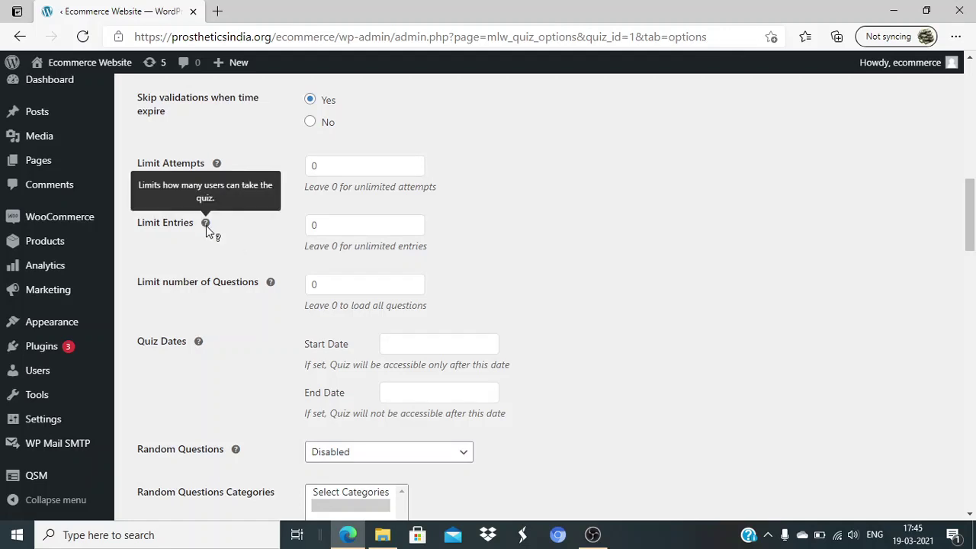
scroll(231, 242, down, 2)
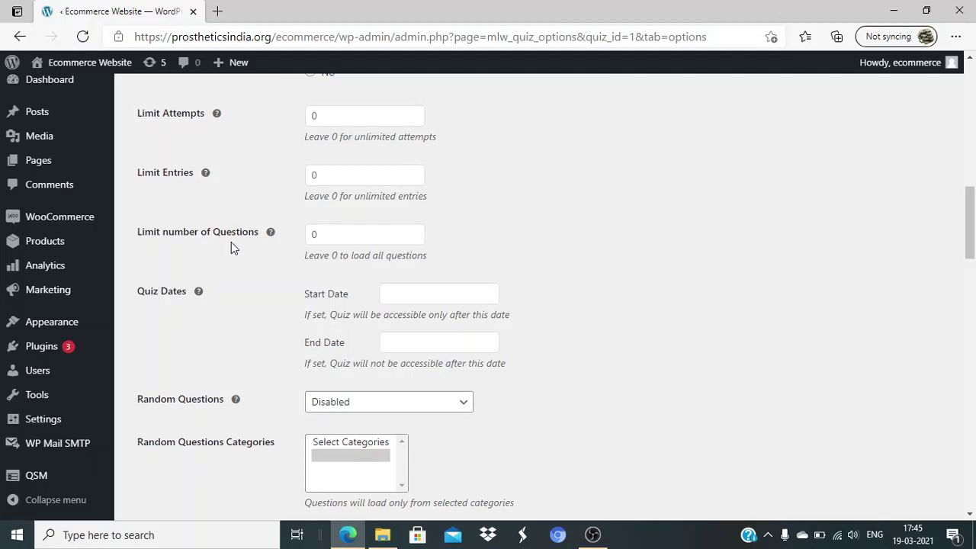
scroll(231, 242, down, 3)
scroll(231, 241, up, 1)
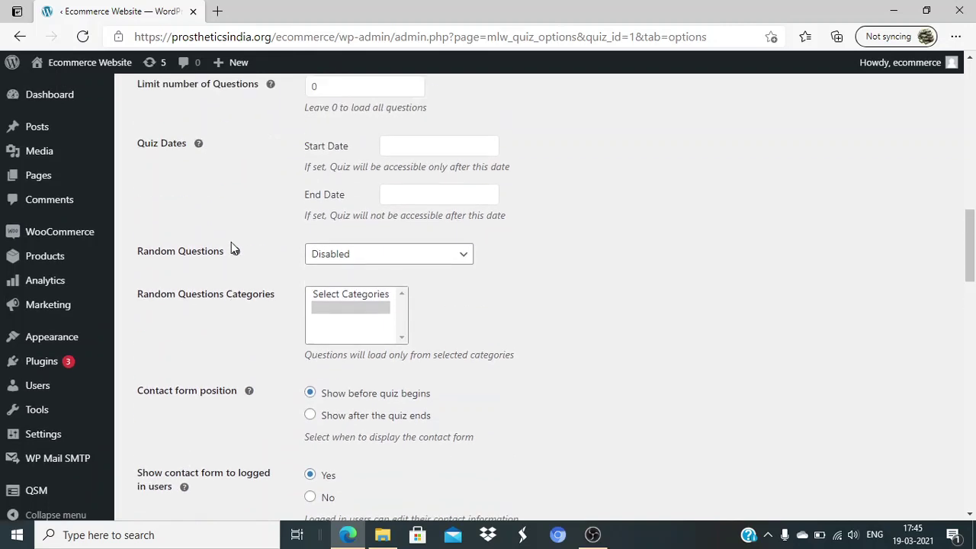
scroll(231, 242, up, 1)
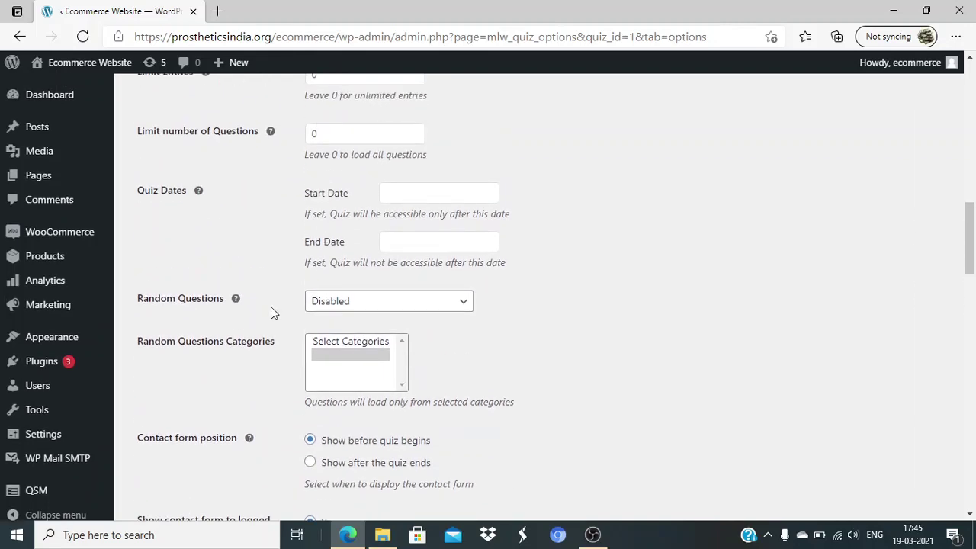
scroll(272, 307, down, 1)
click(373, 259)
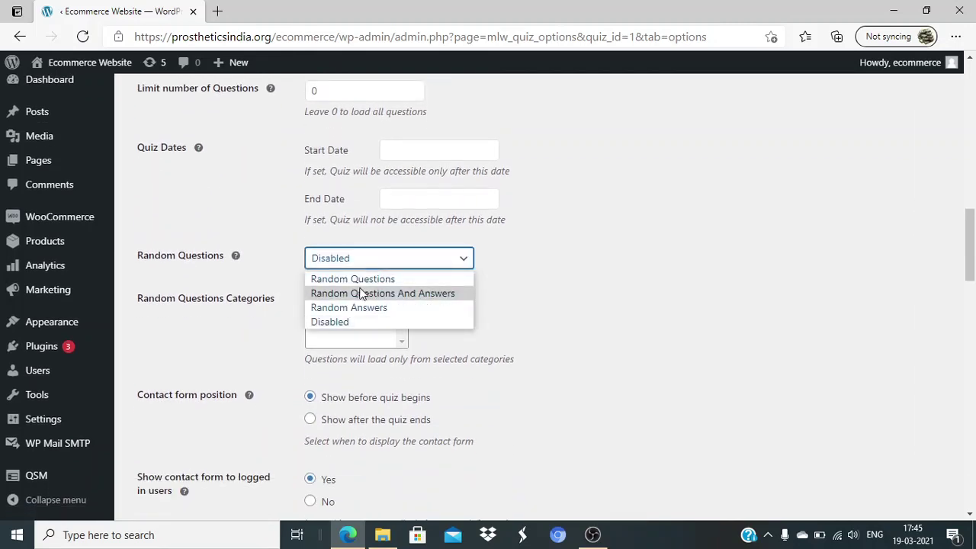
click(367, 281)
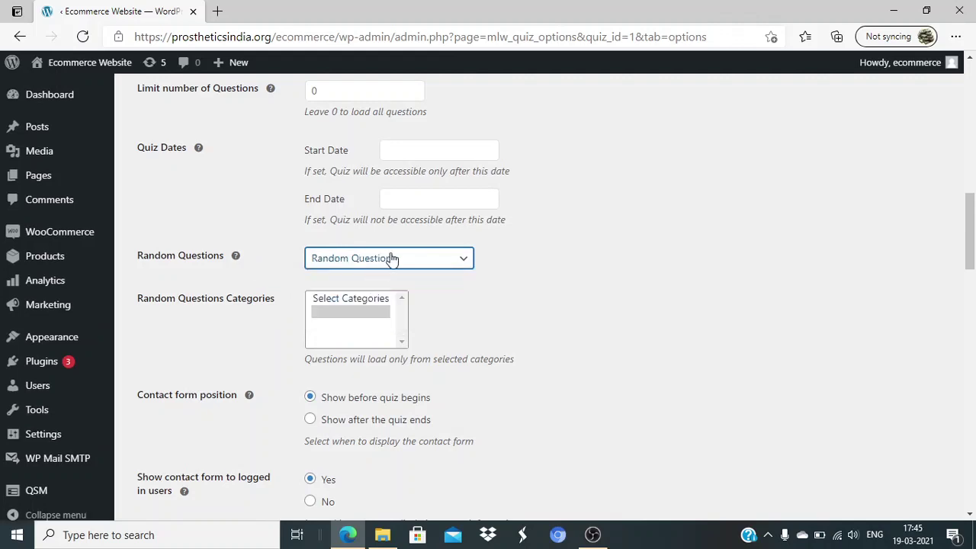
click(383, 258)
click(381, 294)
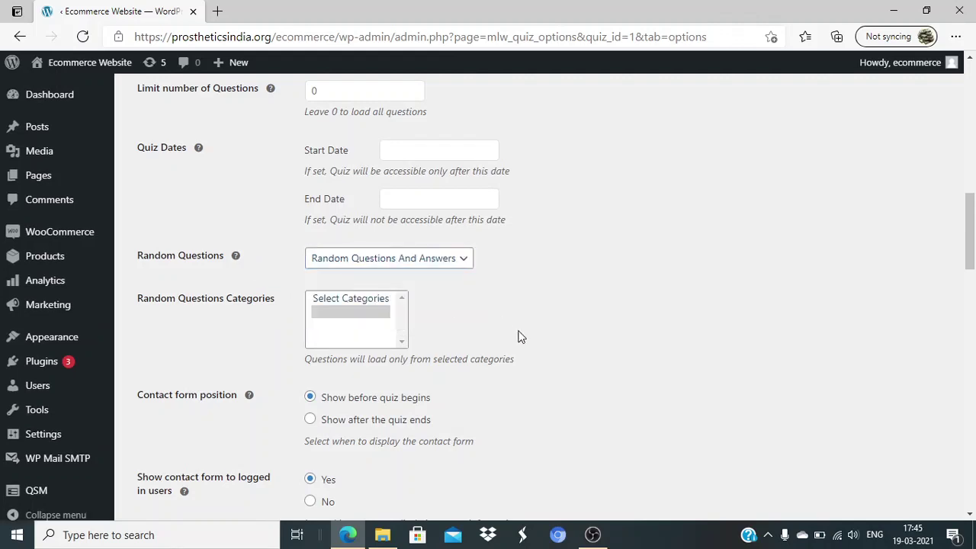
Turn off the contact form for logged in users and set its position to show after the quiz ends.
scroll(518, 336, down, 3)
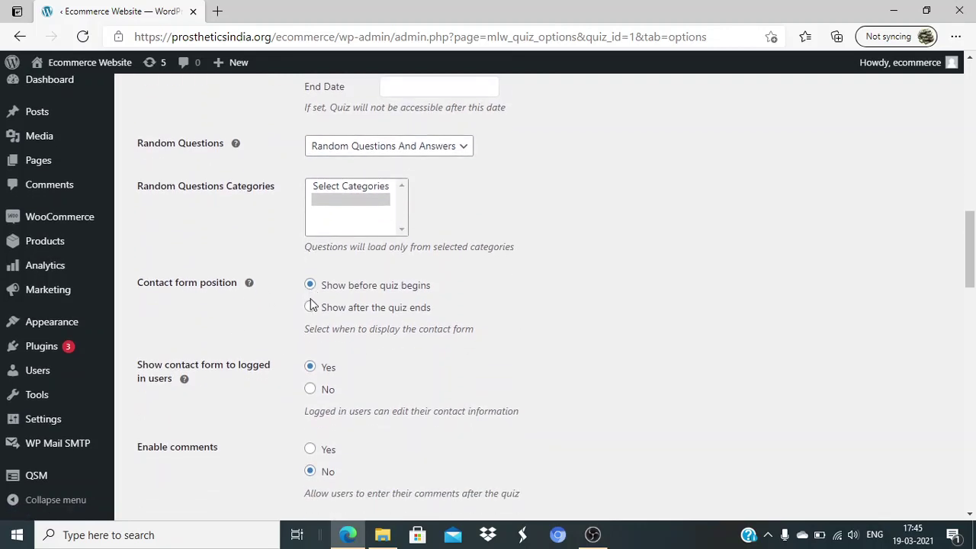
scroll(387, 370, down, 2)
scroll(386, 371, down, 2)
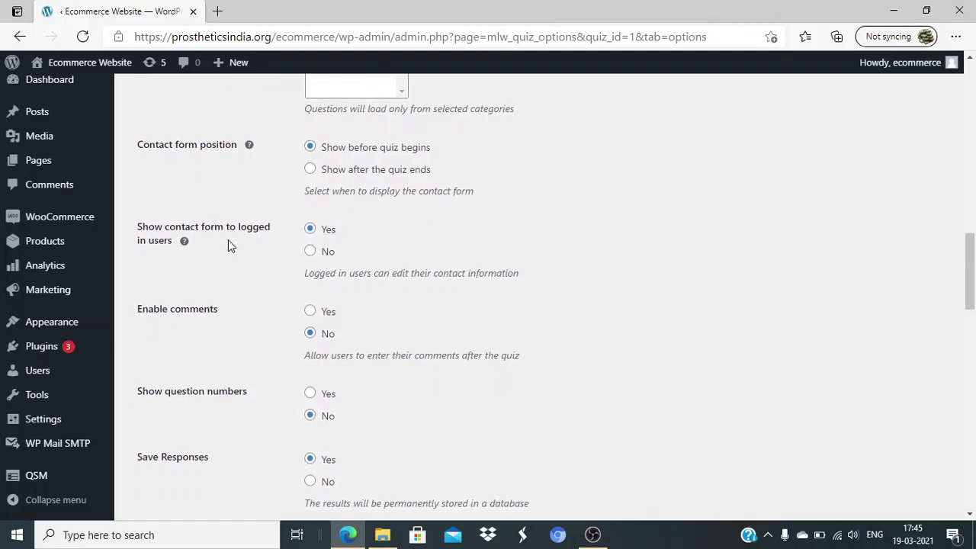
click(310, 251)
scroll(370, 329, down, 1)
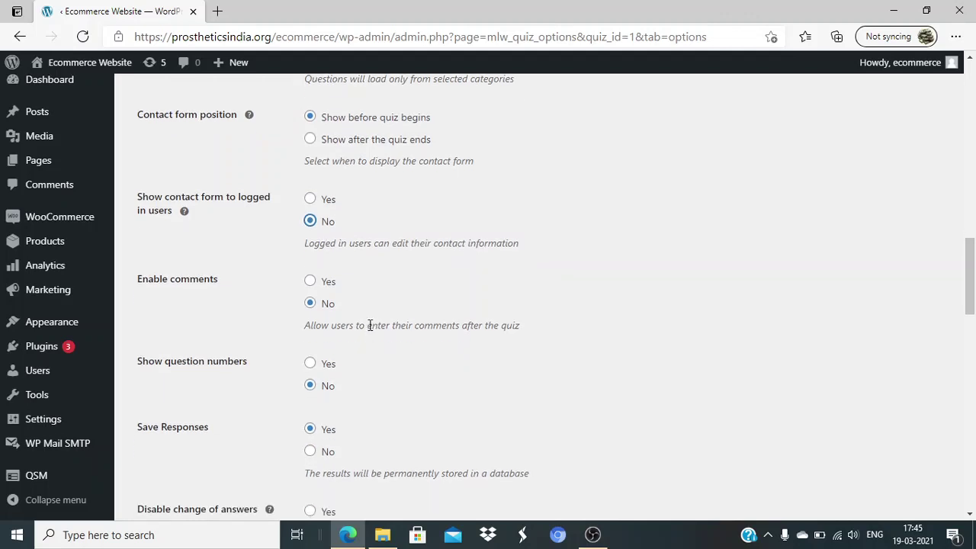
click(310, 139)
scroll(423, 240, up, 1)
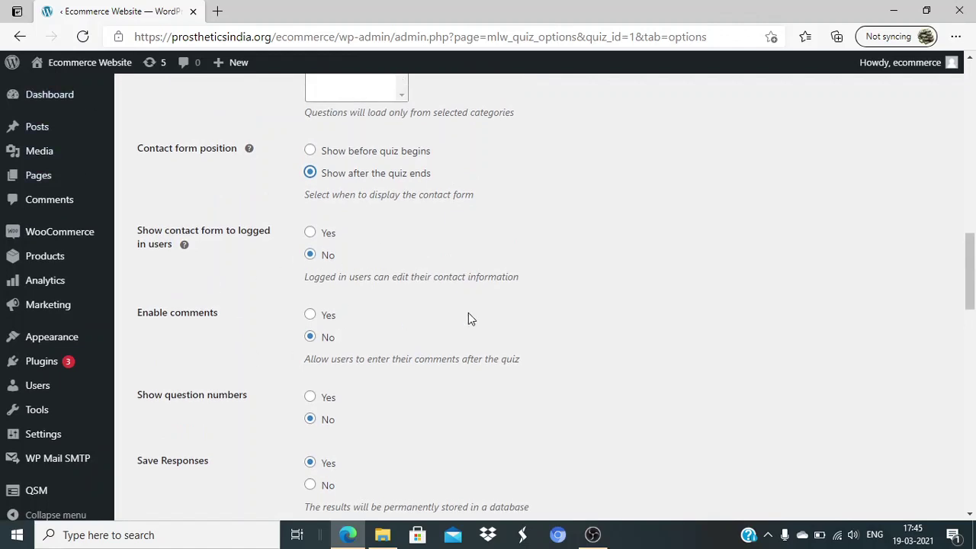
Set Show question numbers to Yes and Save Responses to No.
scroll(468, 319, down, 3)
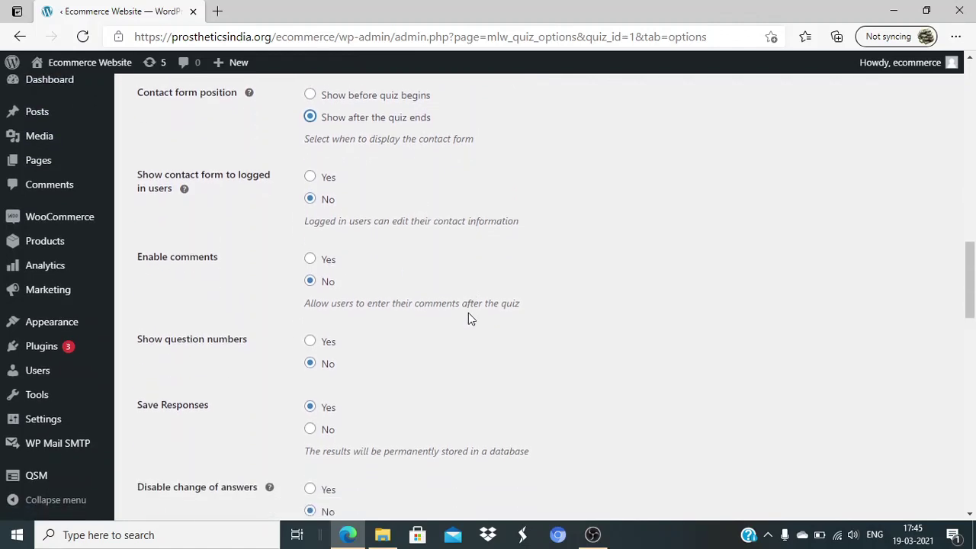
scroll(355, 355, down, 2)
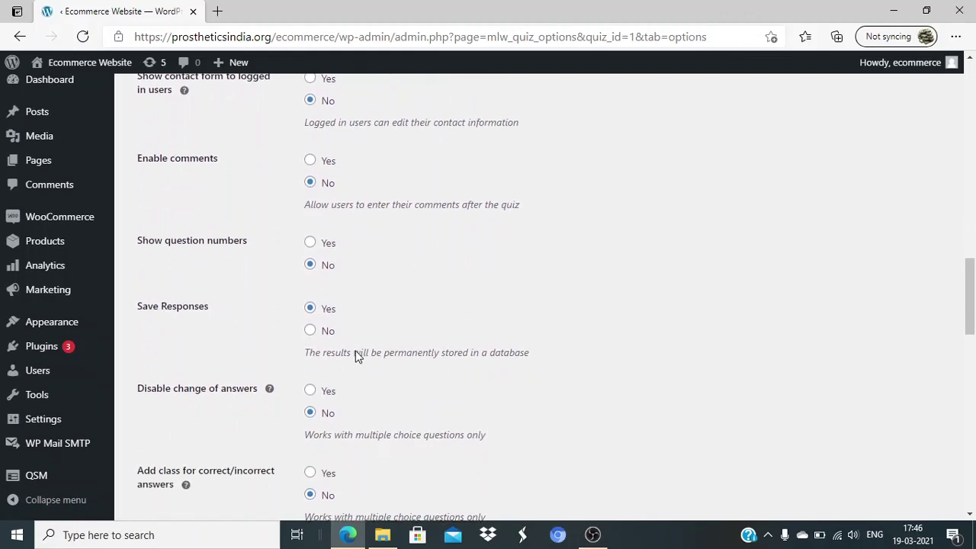
scroll(297, 285, down, 1)
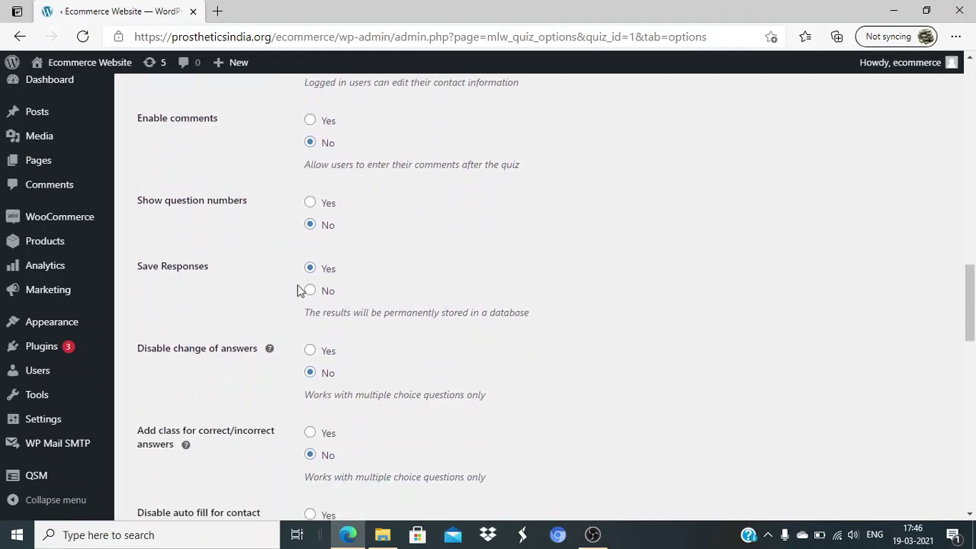
click(311, 202)
scroll(445, 286, down, 1)
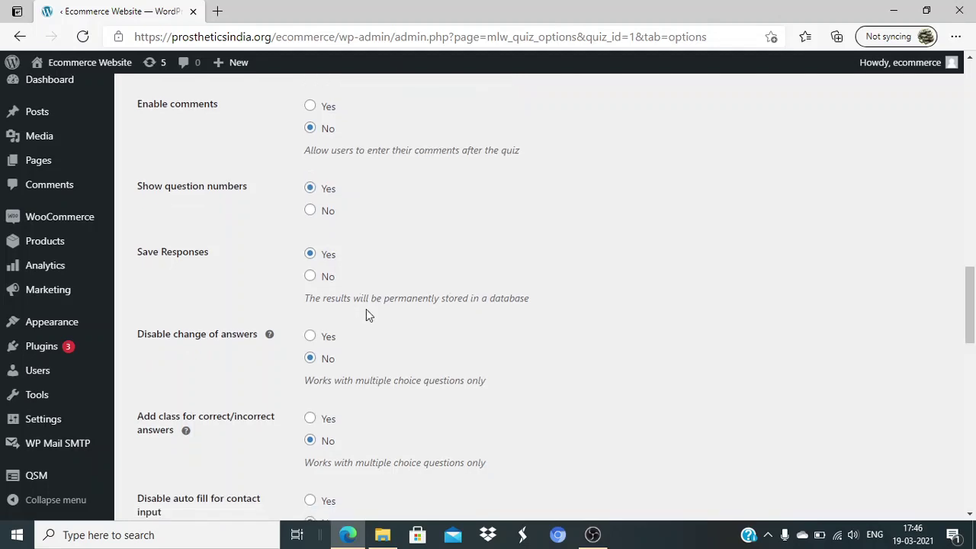
triple_click(406, 302)
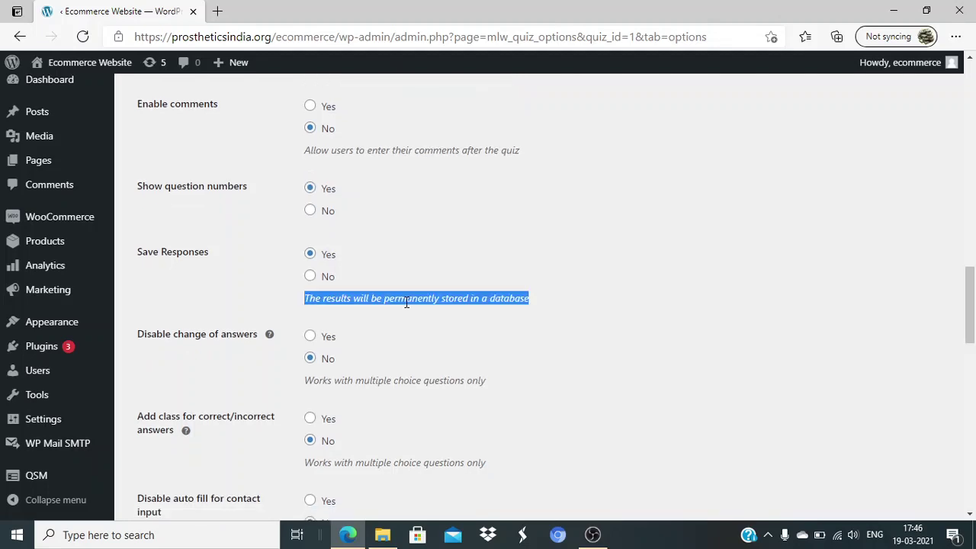
click(309, 276)
scroll(398, 359, down, 1)
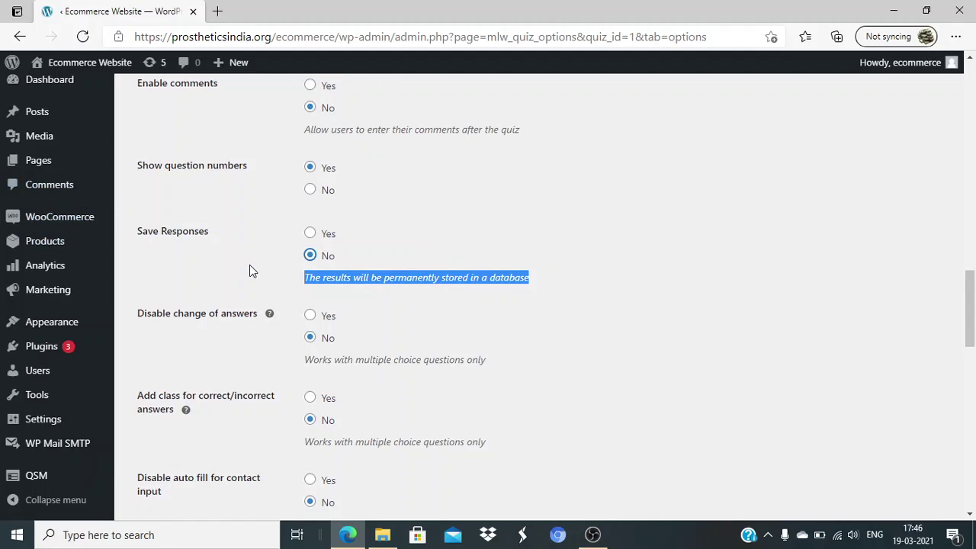
Disable auto fill for both the contact input and the quiz input.
scroll(457, 354, down, 2)
scroll(458, 356, down, 2)
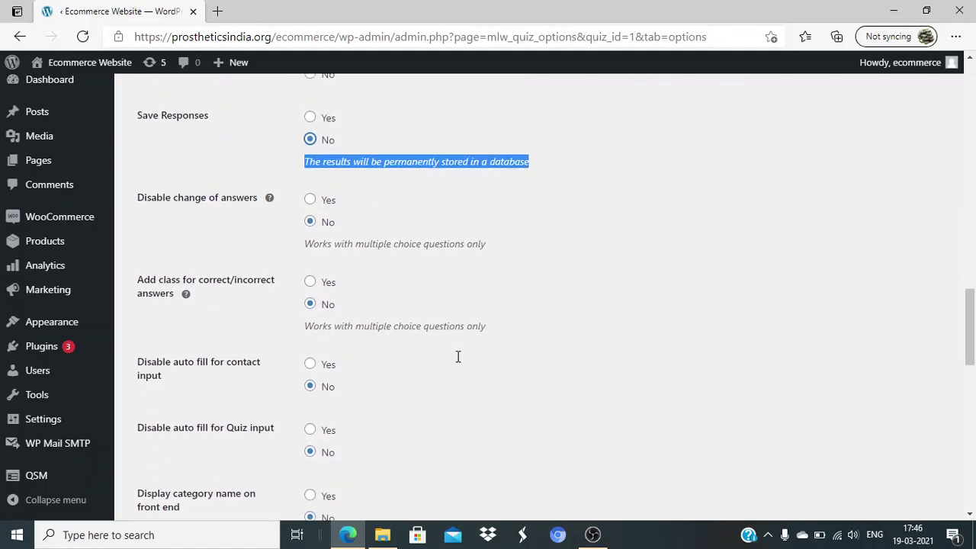
scroll(452, 346, down, 2)
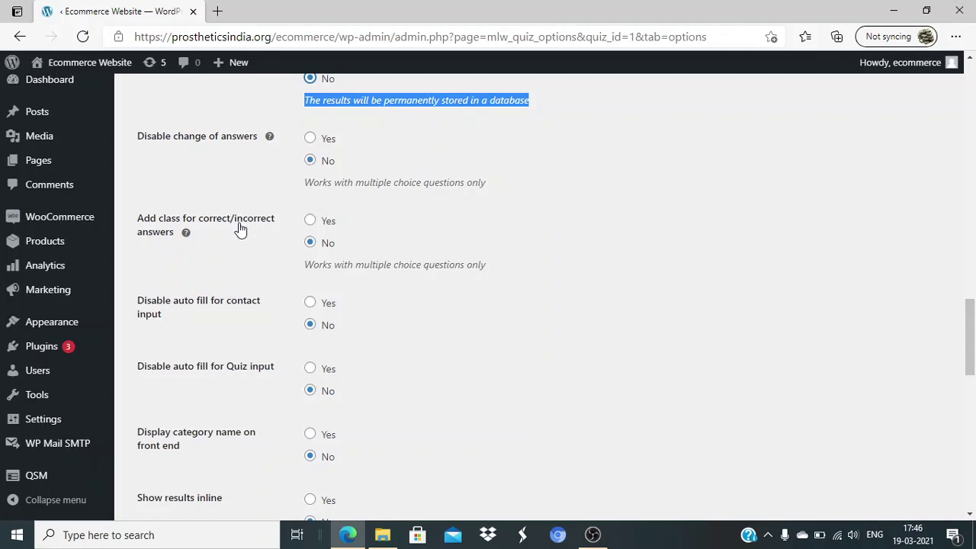
triple_click(343, 264)
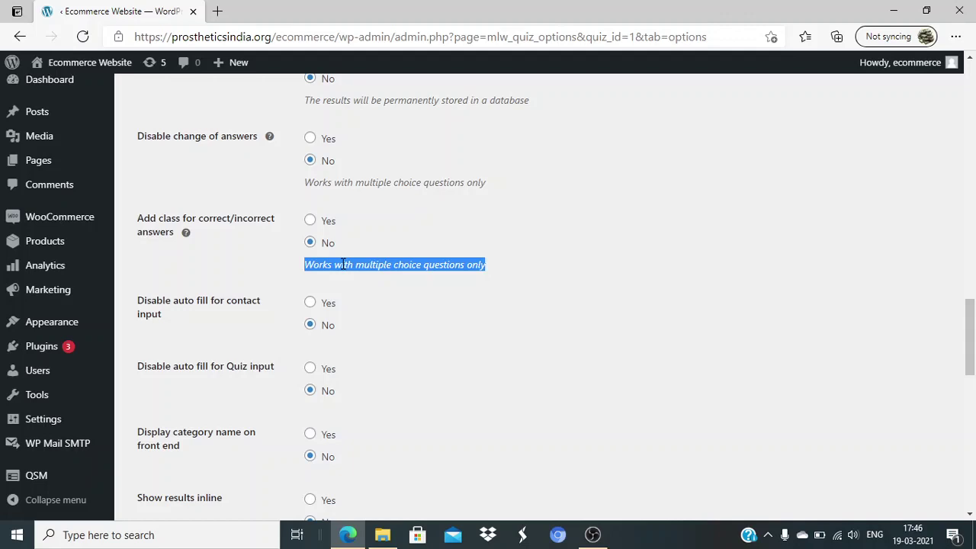
scroll(377, 328, down, 1)
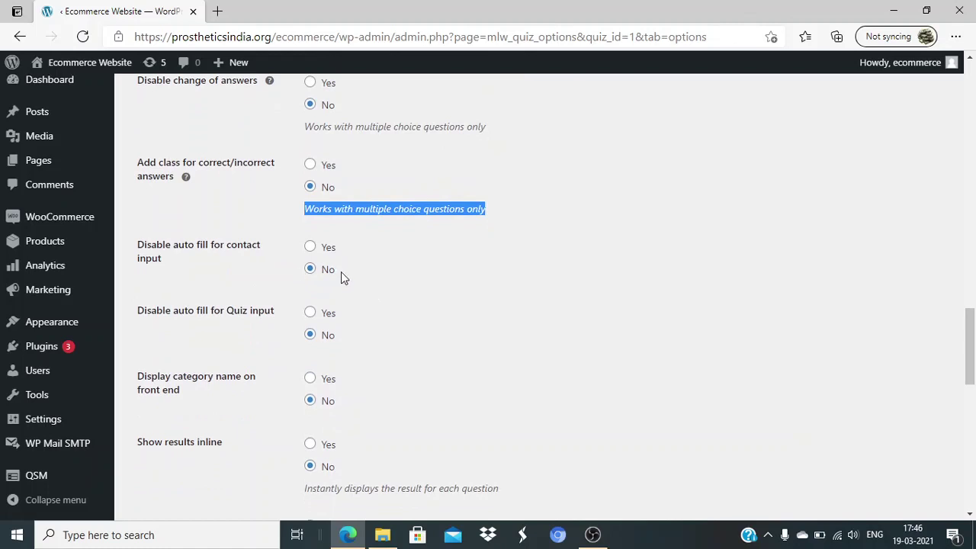
click(313, 253)
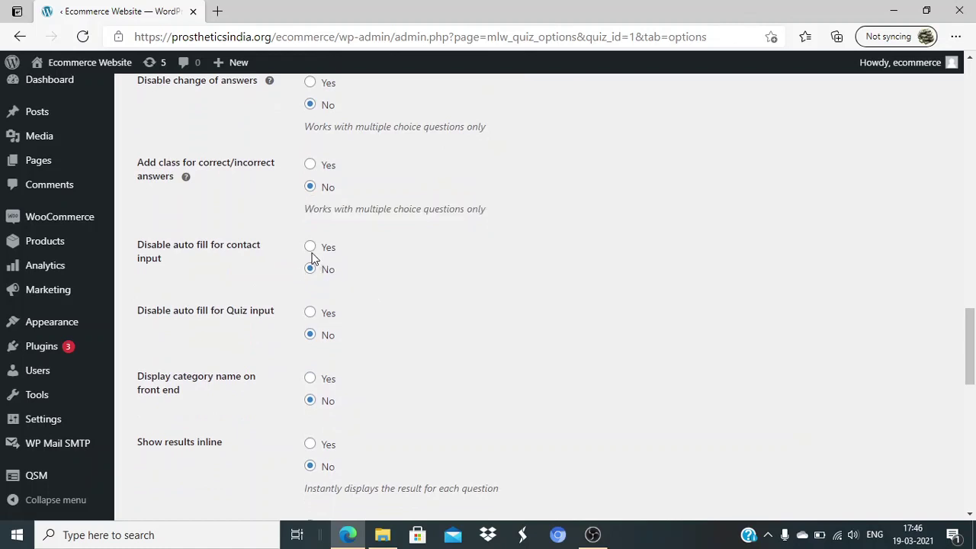
click(310, 249)
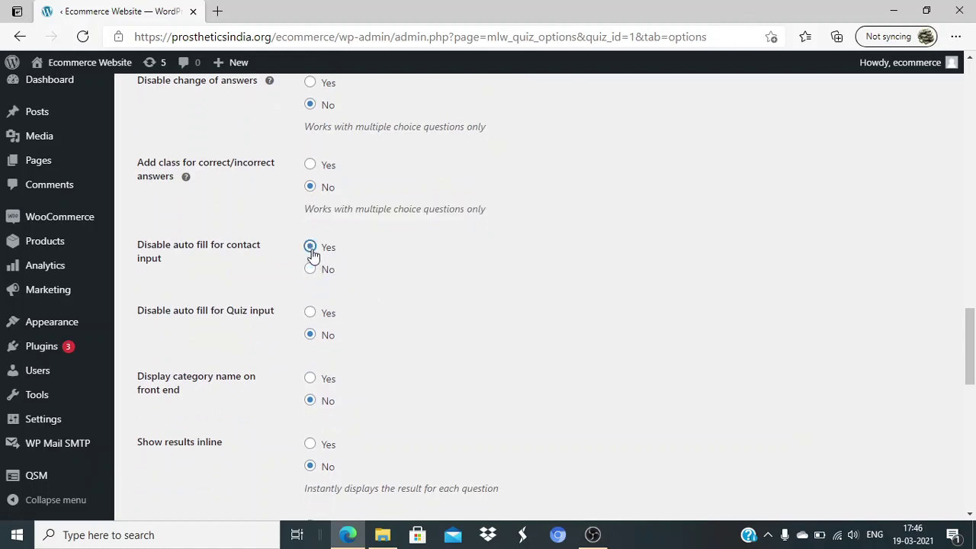
click(310, 314)
scroll(396, 378, down, 1)
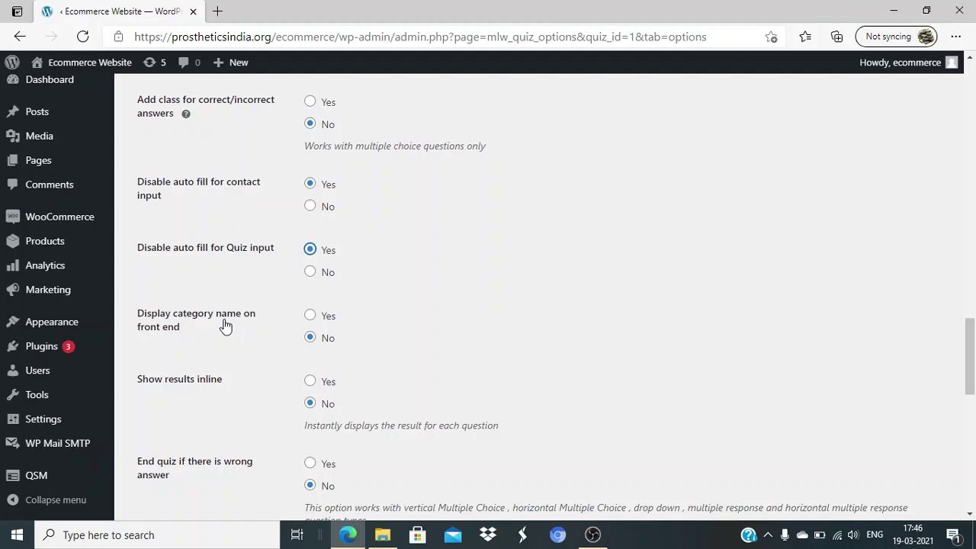
Review the options for showing results inline and ending the quiz on a wrong answer, keeping both at No.
scroll(224, 325, down, 2)
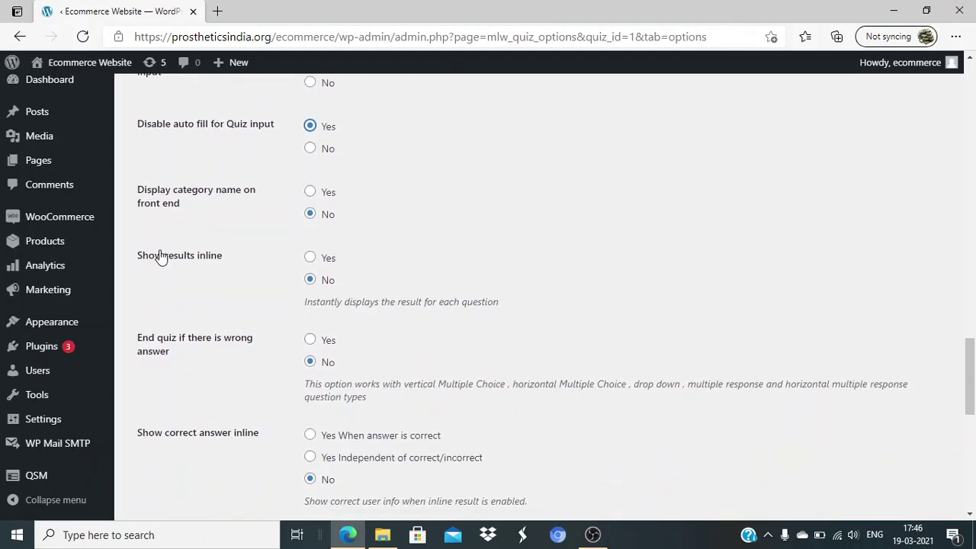
click(310, 259)
triple_click(348, 305)
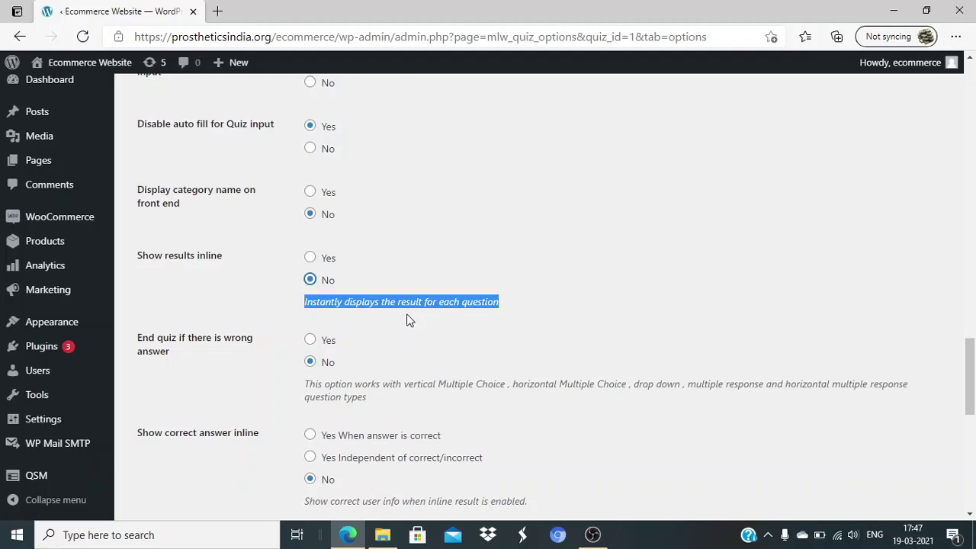
scroll(408, 320, down, 1)
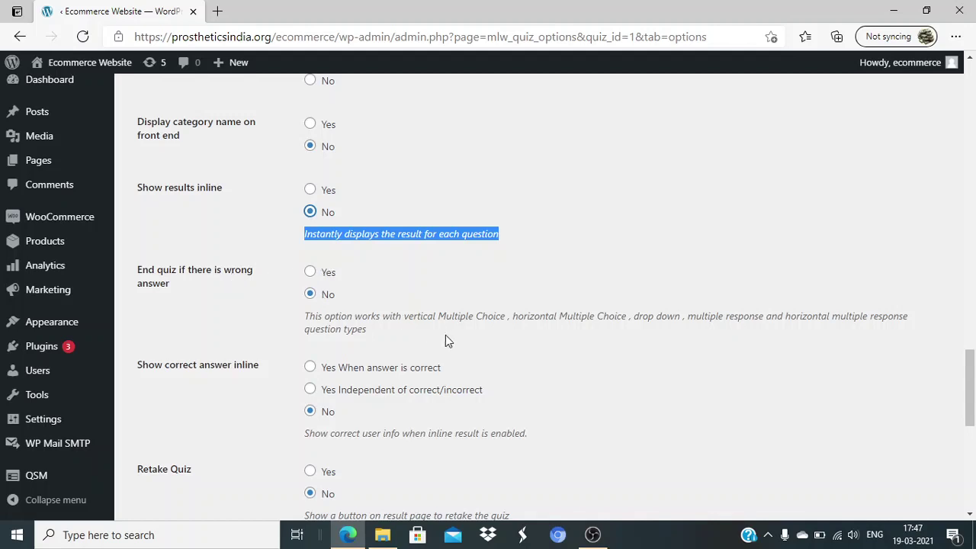
triple_click(457, 317)
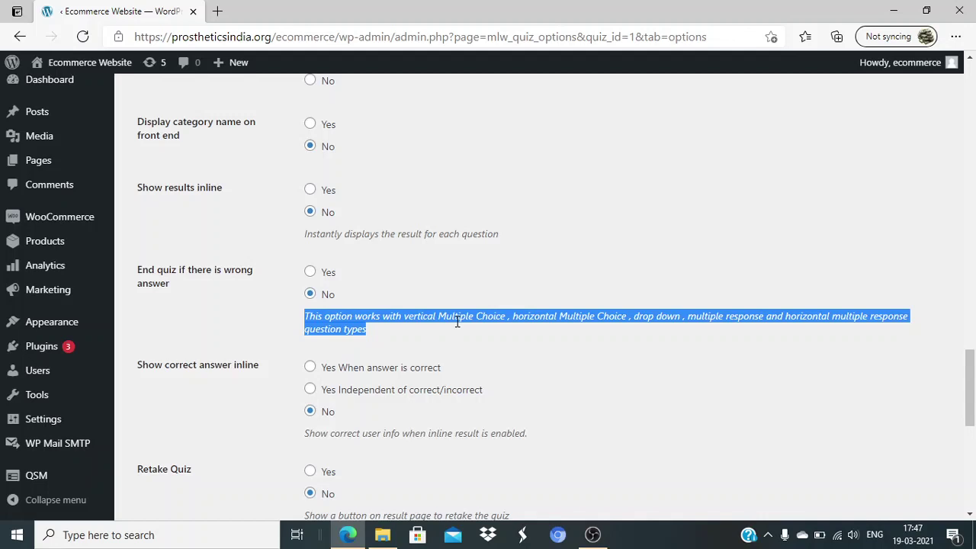
Set Retake Quiz to Yes so that the result page offers a retake button.
scroll(457, 322, down, 1)
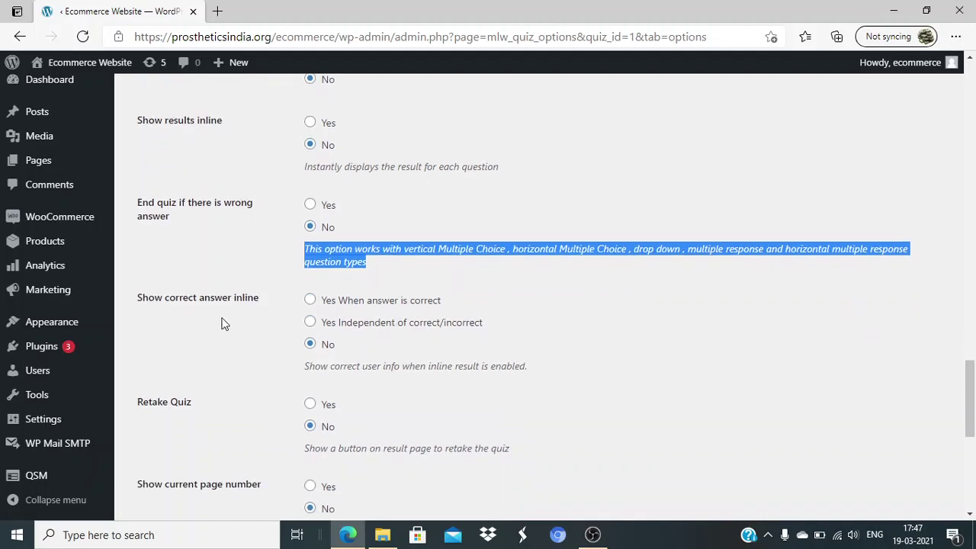
scroll(222, 324, down, 2)
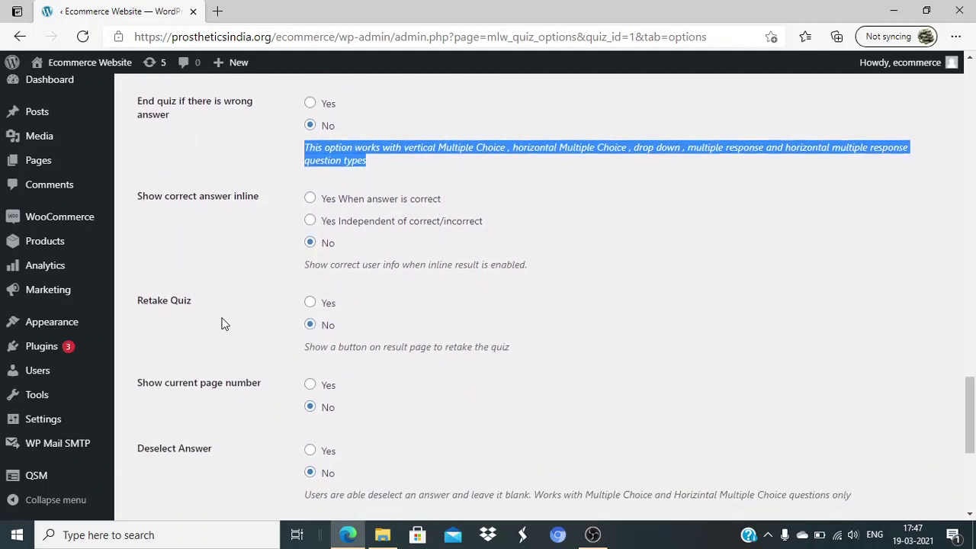
click(336, 303)
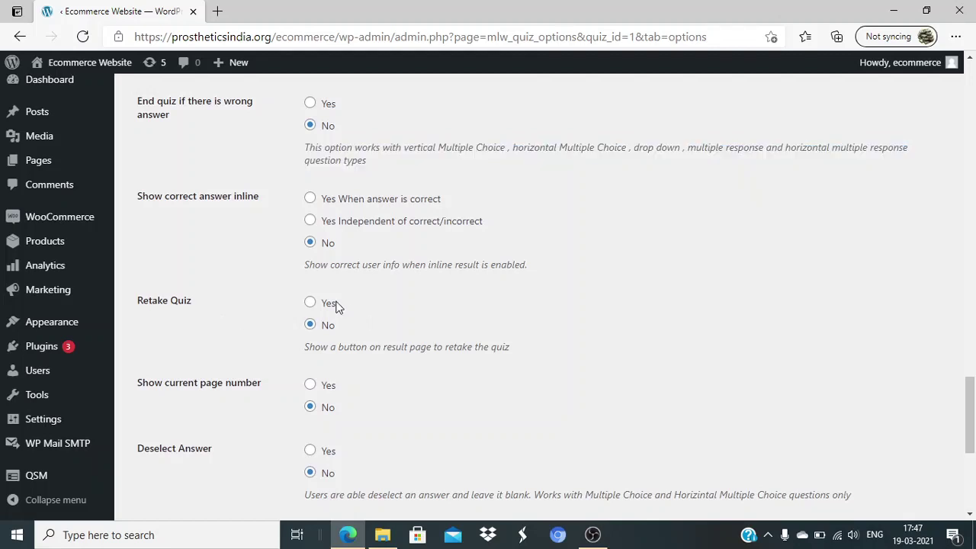
click(311, 302)
scroll(416, 349, down, 2)
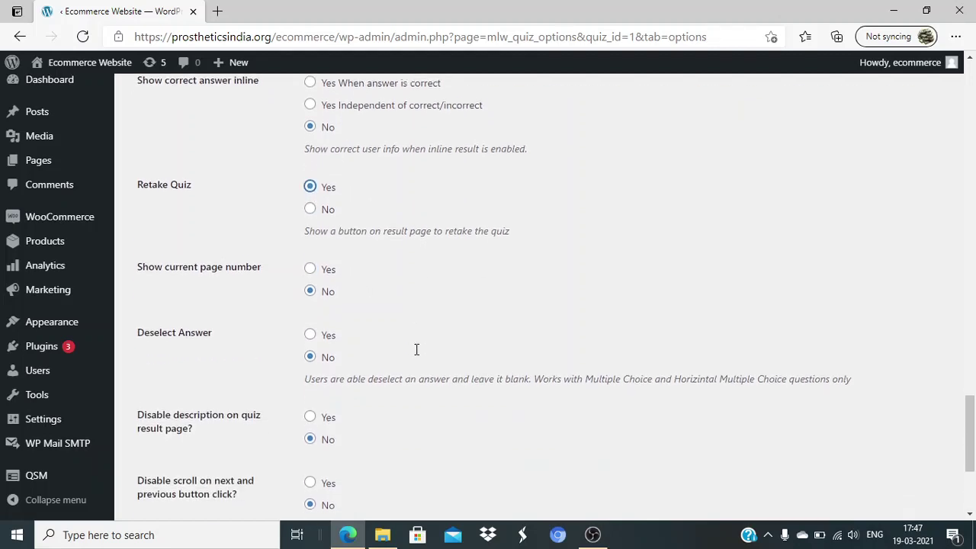
Set Deselect Answer to Yes so that quiz takers can clear a chosen answer.
scroll(416, 350, down, 1)
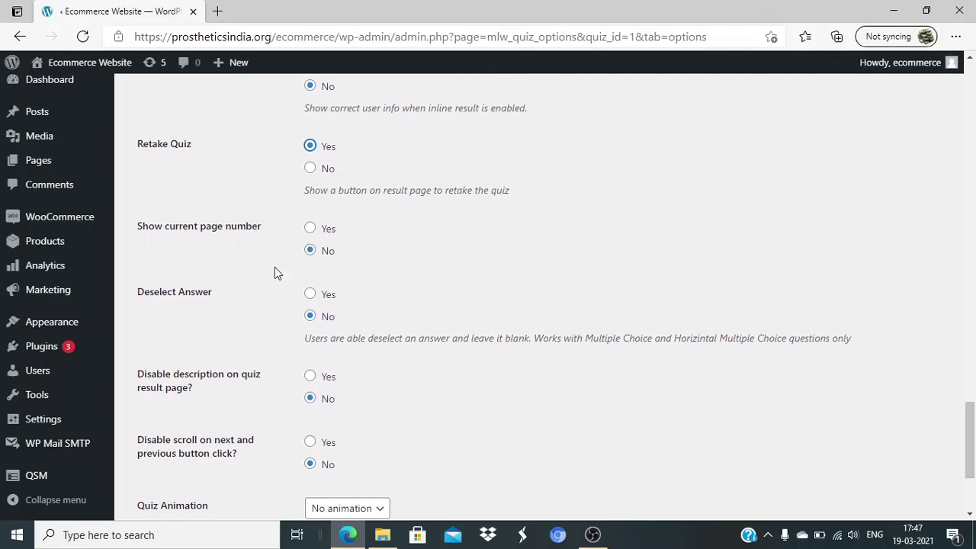
scroll(274, 267, down, 2)
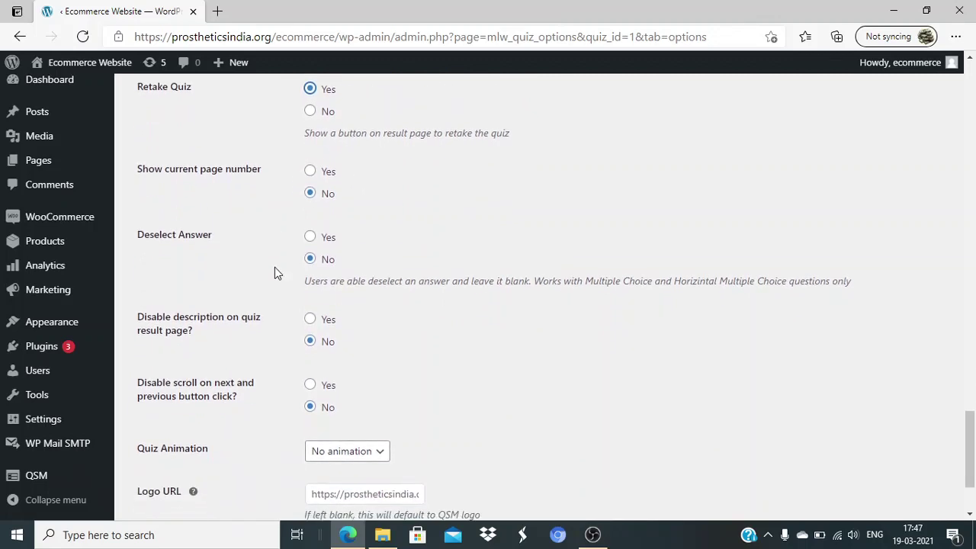
scroll(275, 266, down, 1)
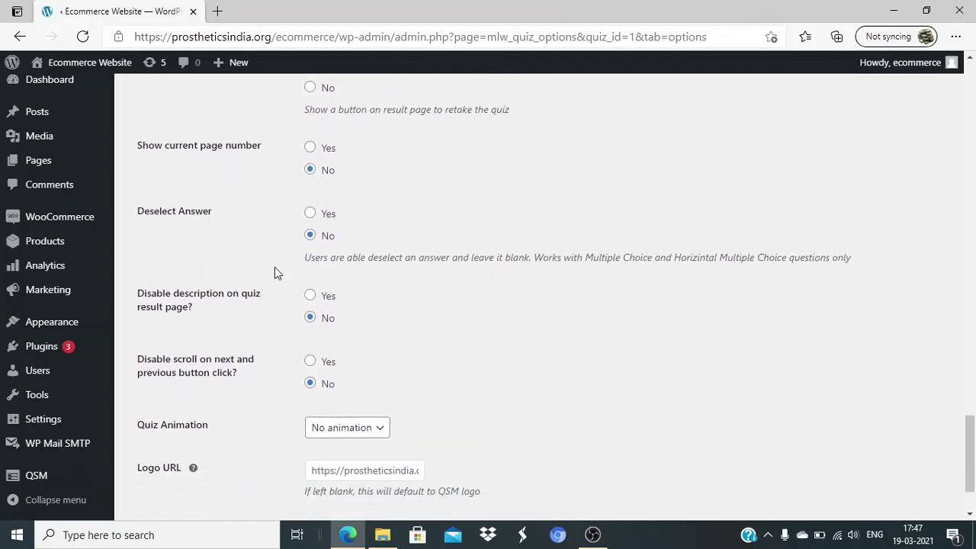
click(311, 216)
Look through the Quiz Animation choices, keep No animation, and save the quiz options.
scroll(356, 307, down, 1)
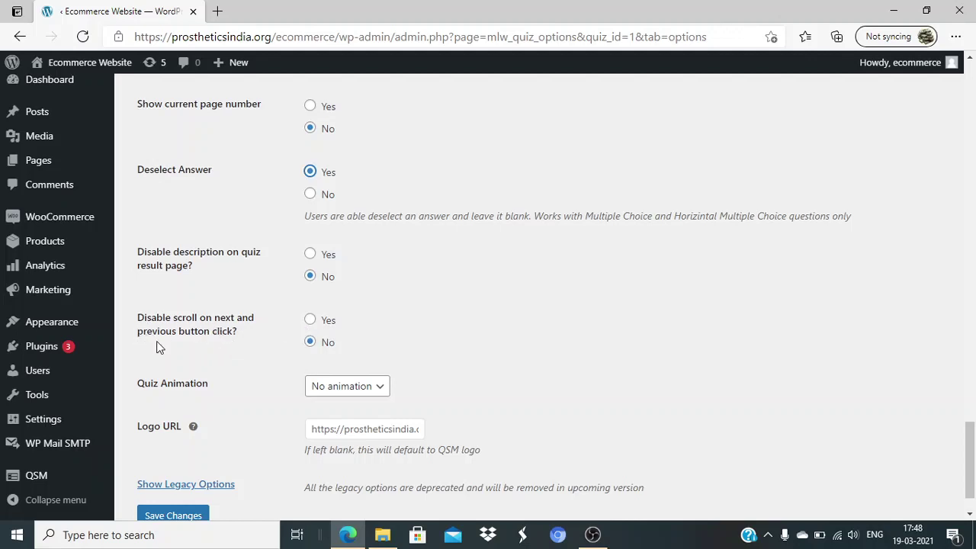
scroll(196, 363, down, 1)
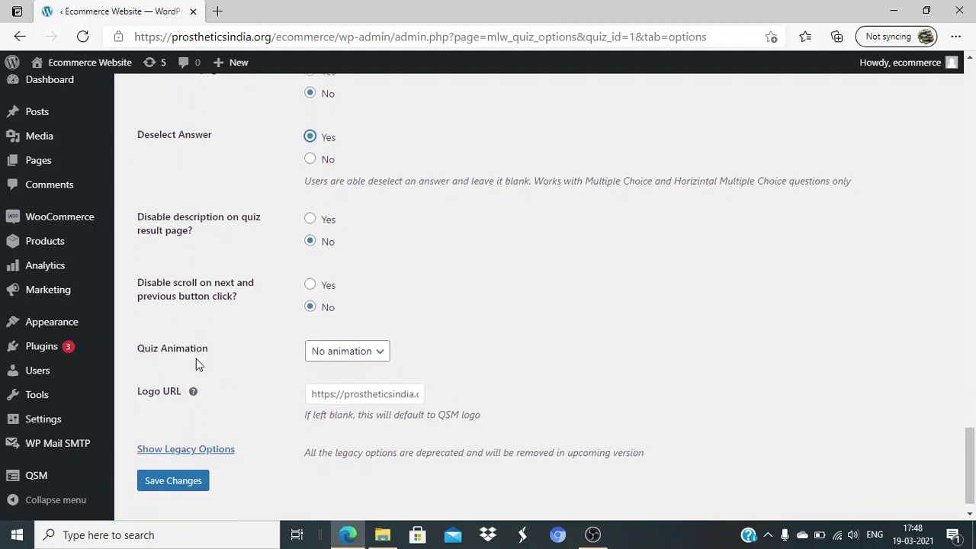
scroll(409, 346, down, 1)
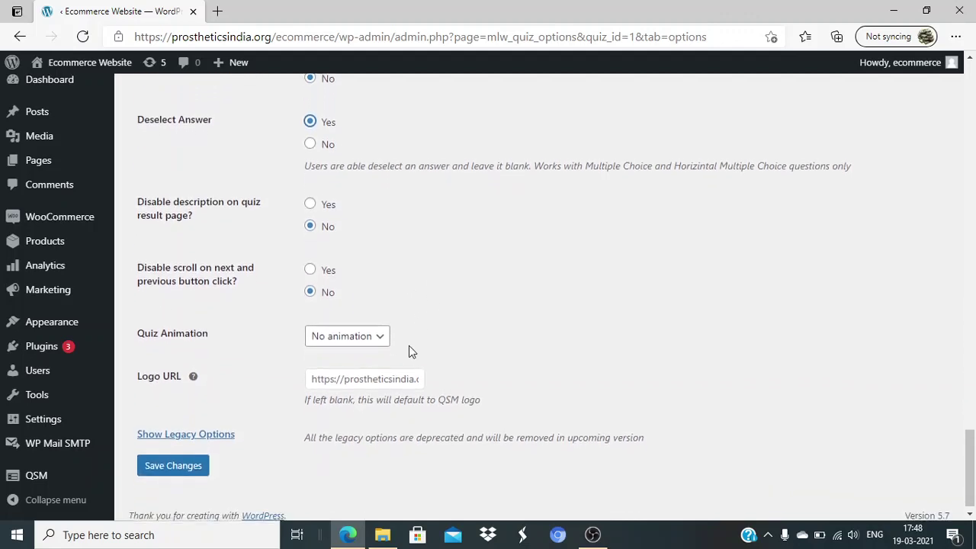
click(347, 327)
click(348, 328)
click(348, 328)
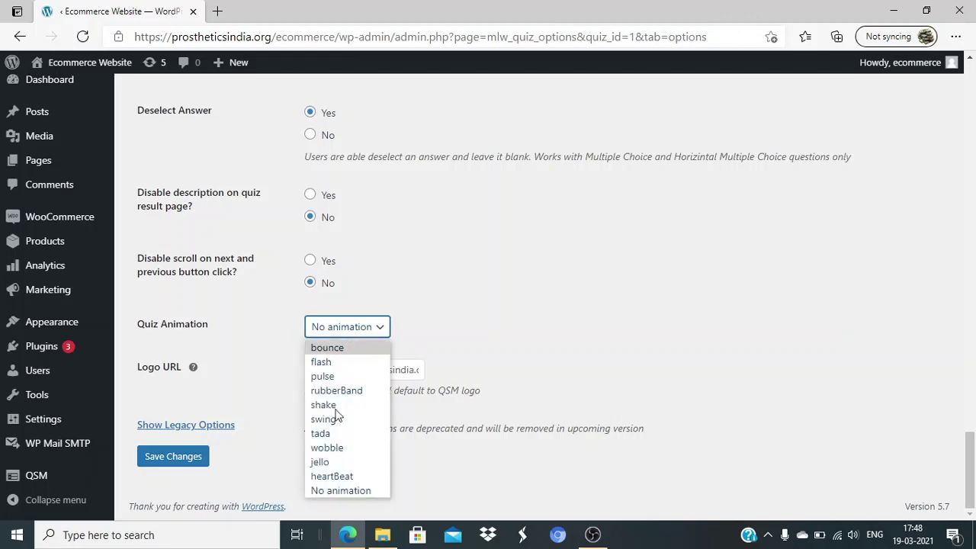
click(353, 490)
click(418, 371)
drag(419, 371, 504, 370)
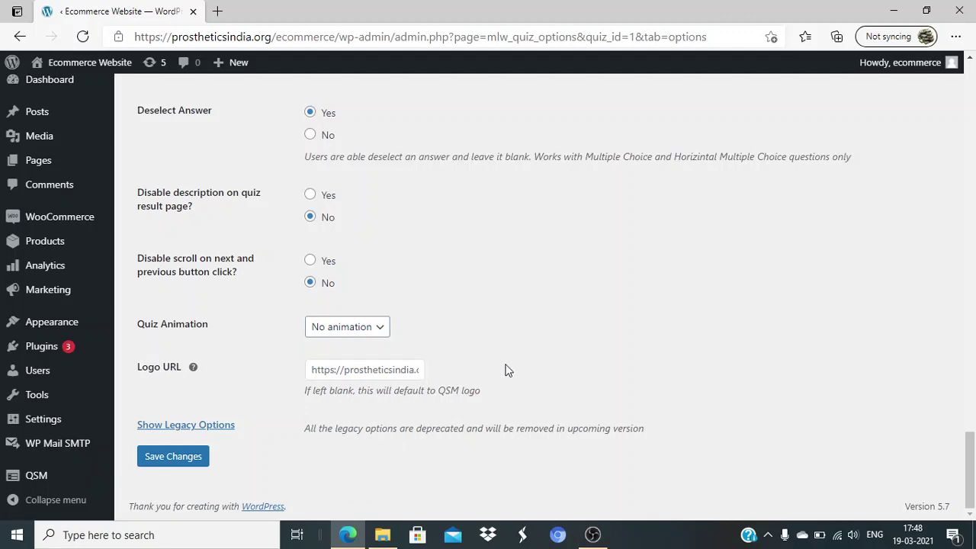
click(187, 457)
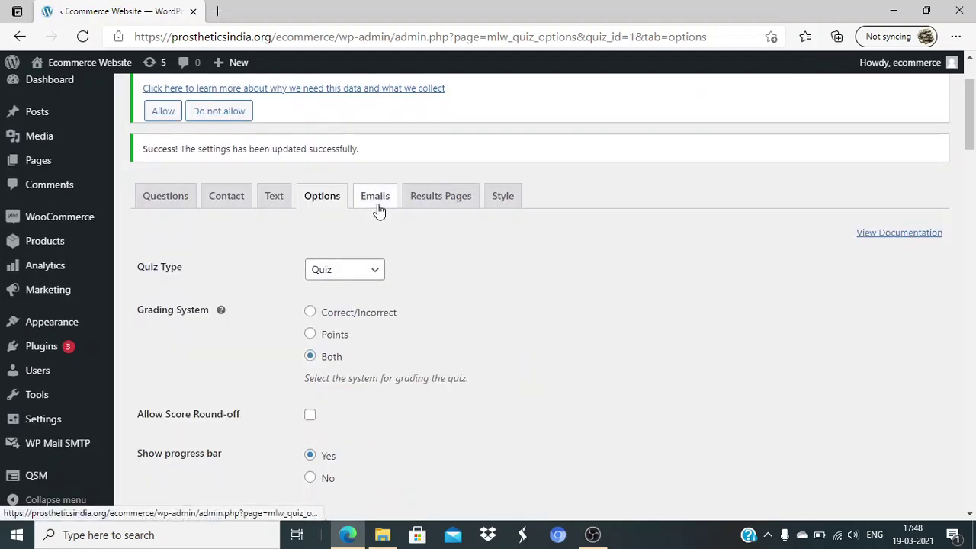
Review the quiz's email settings, including the recipient, subject and content of the results email.
click(378, 204)
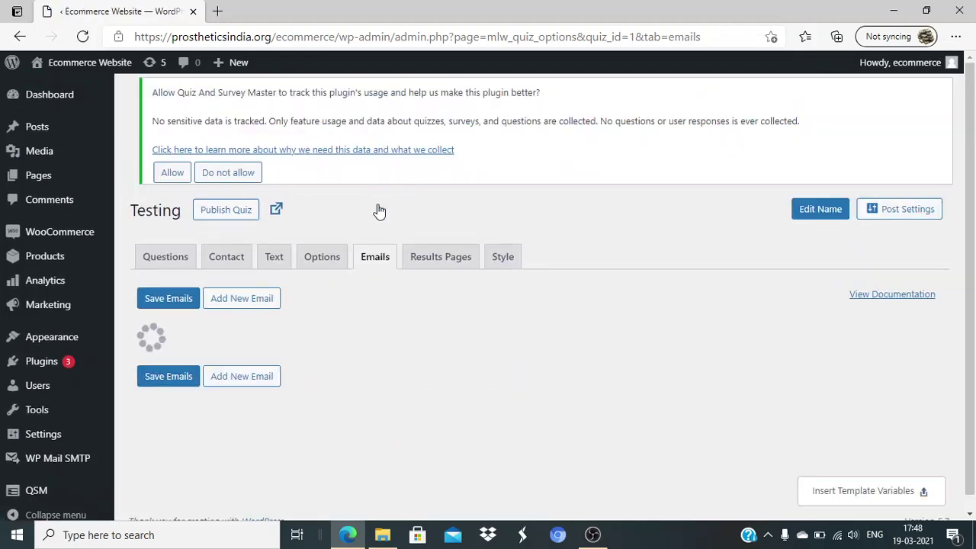
scroll(409, 344, down, 1)
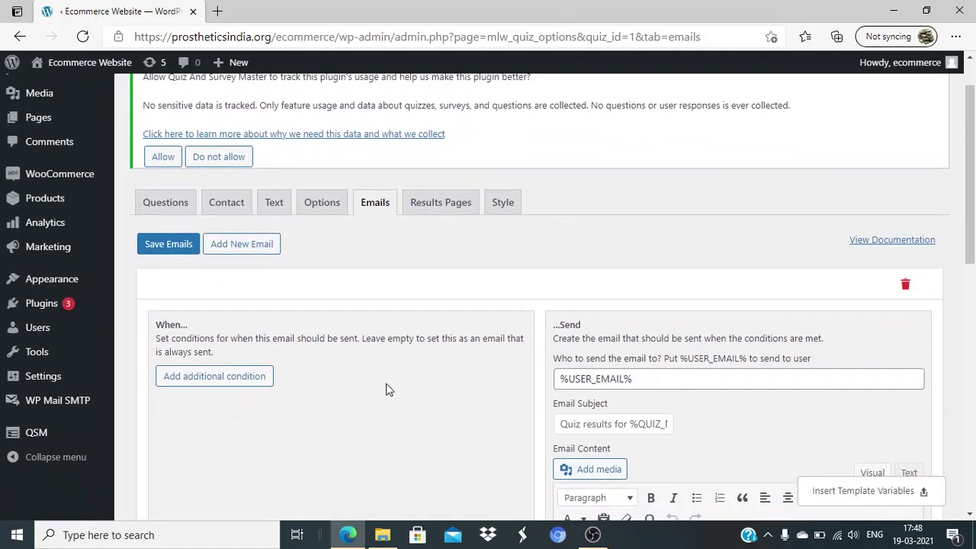
scroll(386, 390, down, 1)
scroll(588, 401, down, 3)
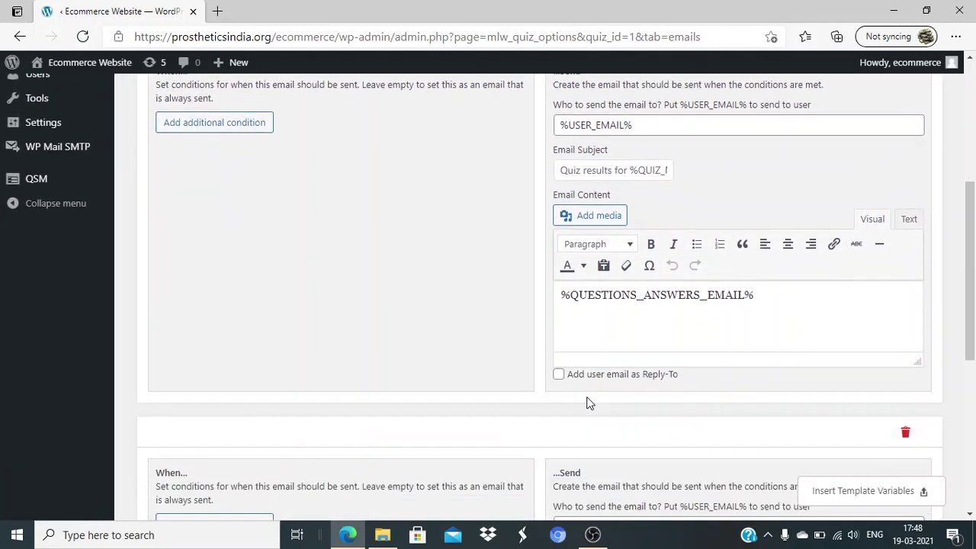
scroll(586, 402, up, 5)
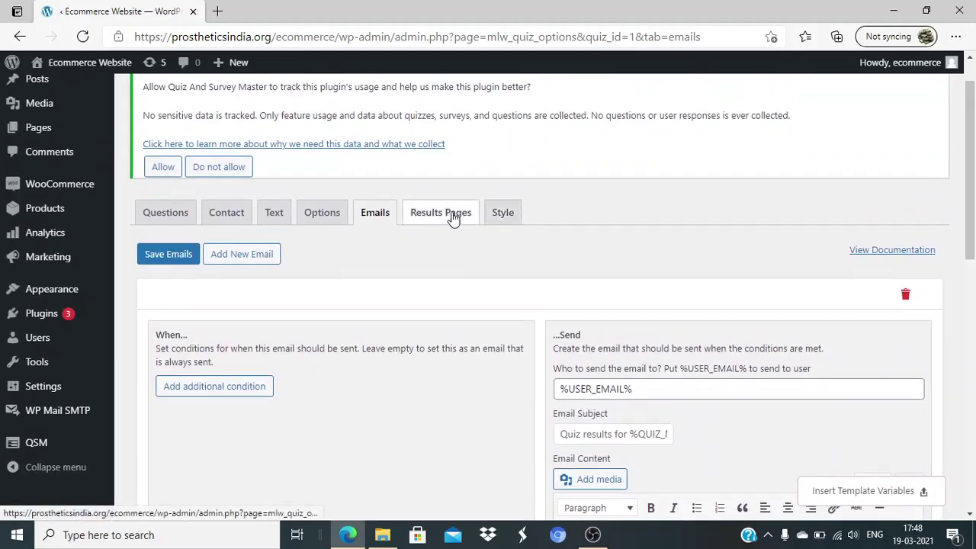
Review the results page settings and the message displayed after a response is submitted.
click(452, 219)
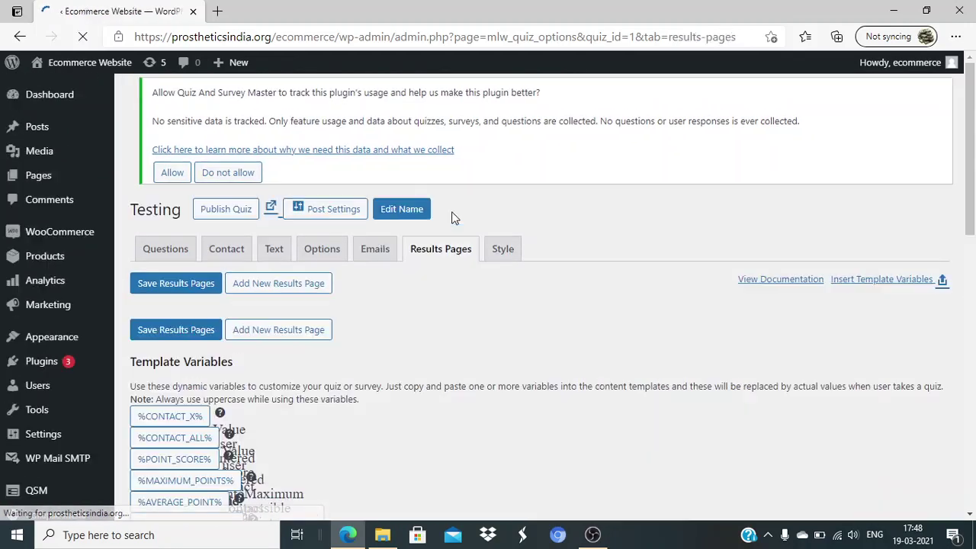
scroll(502, 359, down, 1)
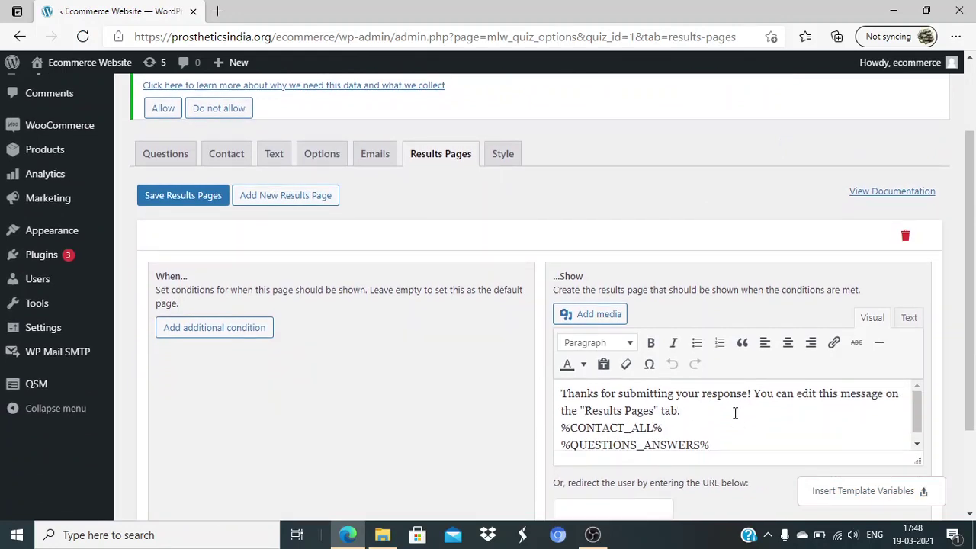
click(735, 413)
Apply the Emerald style to the quiz and save the quiz style.
click(502, 153)
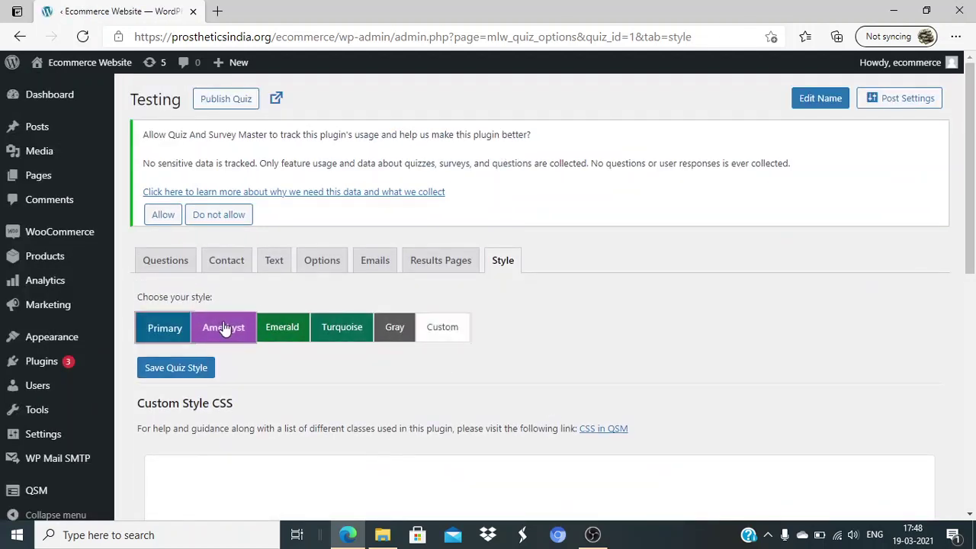
click(284, 330)
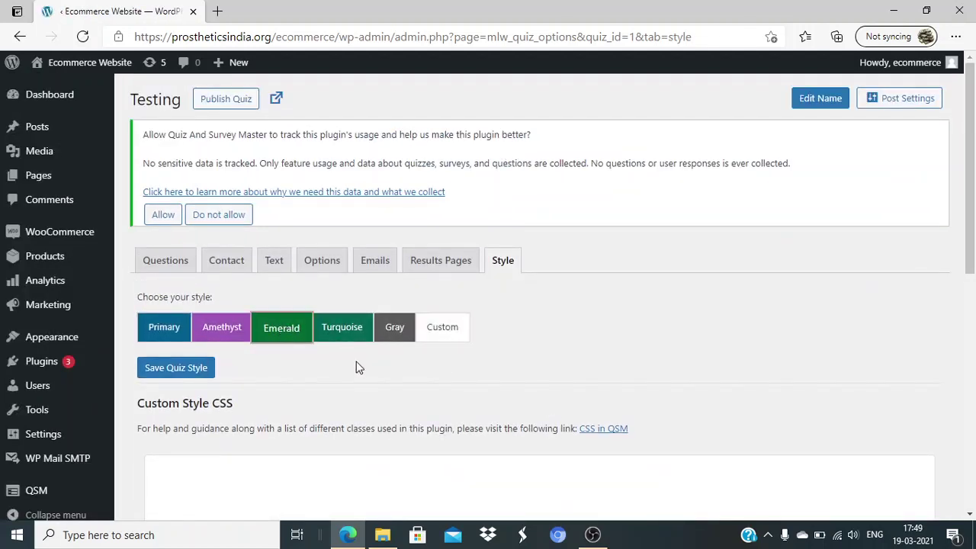
click(189, 368)
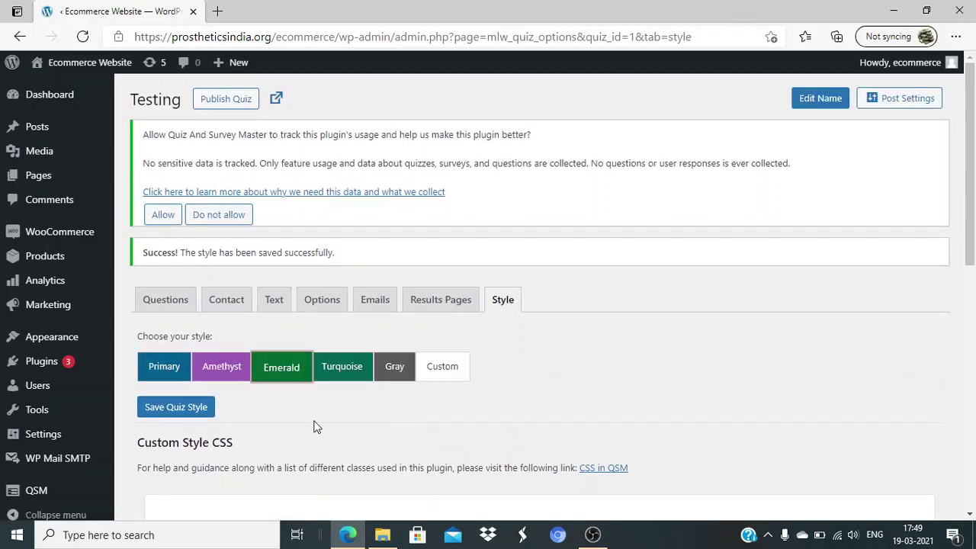
Publish the Testing quiz and open its public page at the two questions.
scroll(317, 423, down, 3)
scroll(315, 421, up, 3)
click(224, 102)
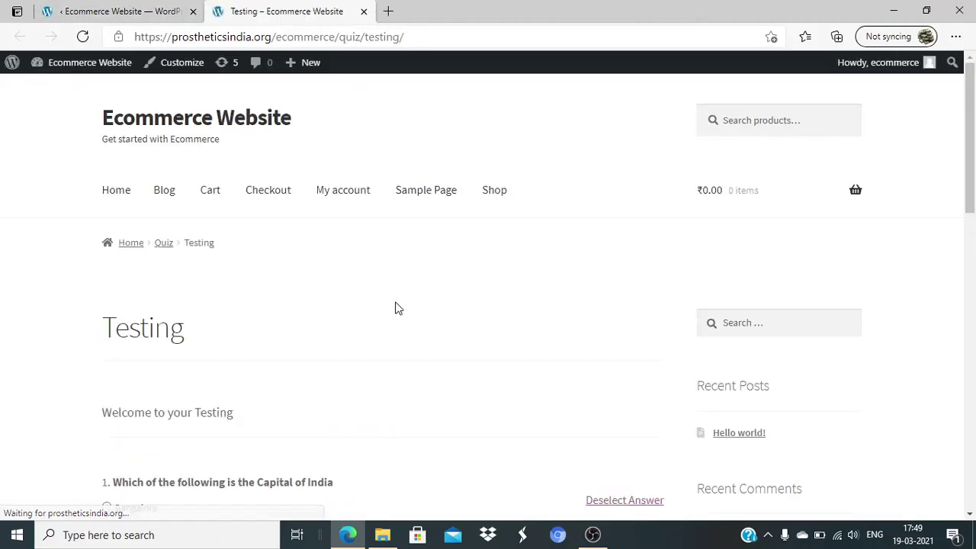
scroll(395, 309, down, 1)
scroll(395, 308, down, 3)
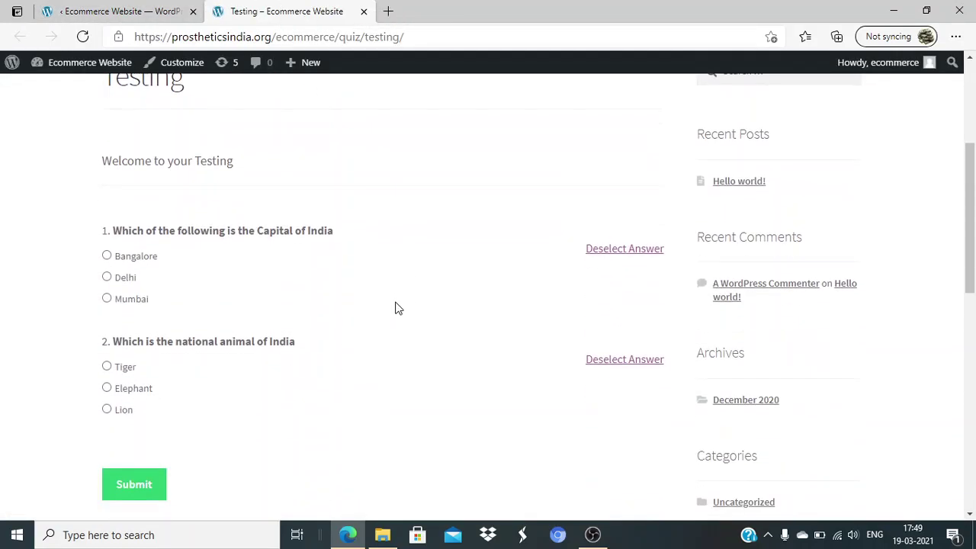
Try switching the capital of India answer to Bangalore, and settle on Delhi.
click(122, 276)
click(145, 258)
click(123, 277)
scroll(266, 311, down, 1)
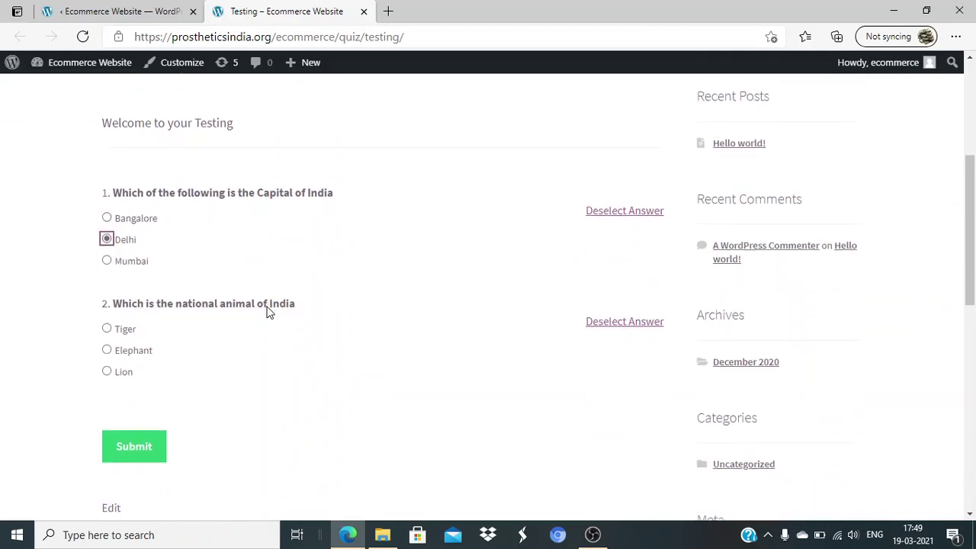
Test Deselect Answer on the national animal question, answer it with Elephant, and submit the quiz.
click(124, 350)
click(618, 326)
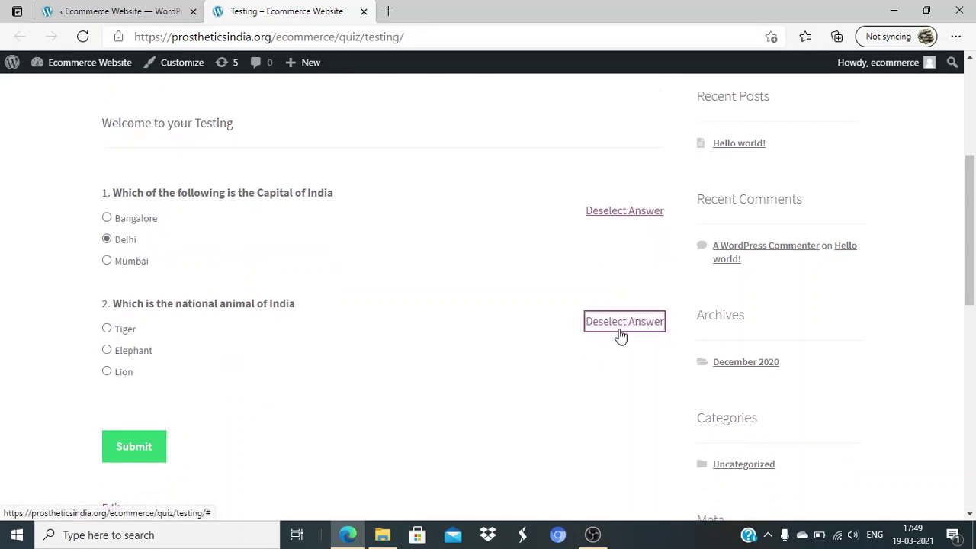
click(133, 352)
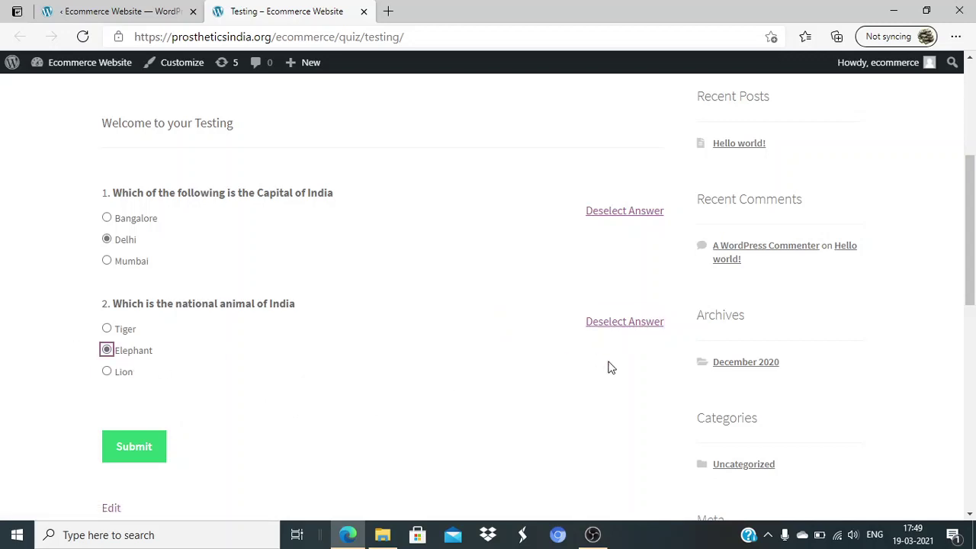
click(135, 449)
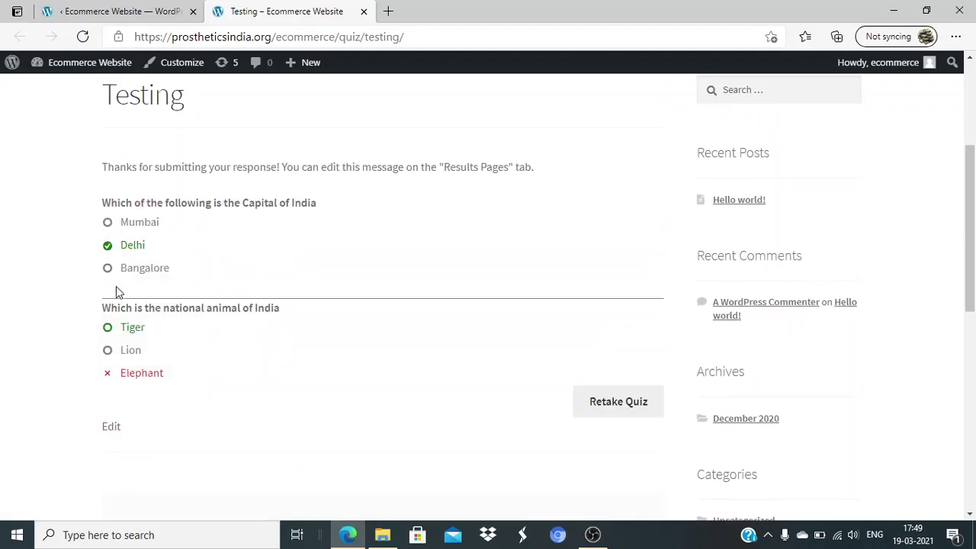
Check how Elephant and Tiger are marked on the results page, and retake the quiz.
triple_click(128, 370)
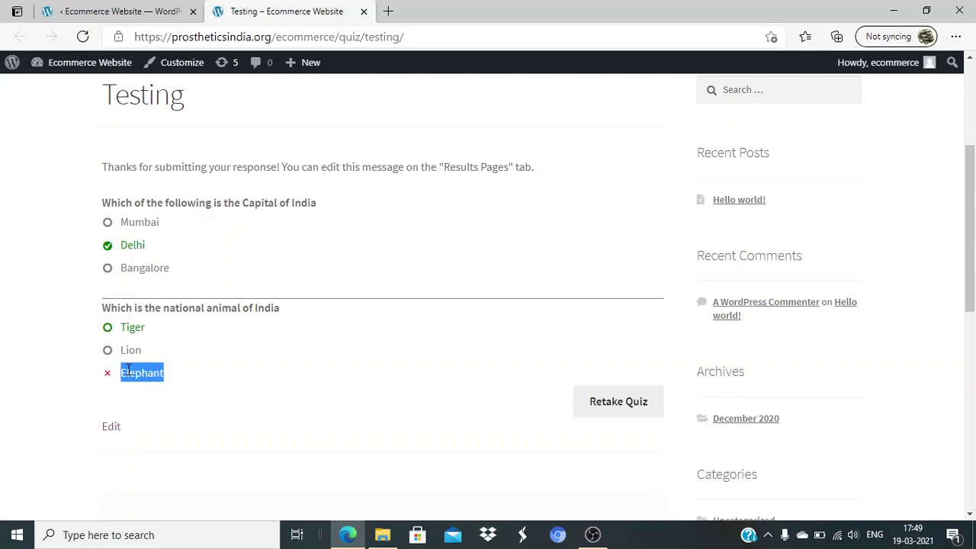
double_click(126, 328)
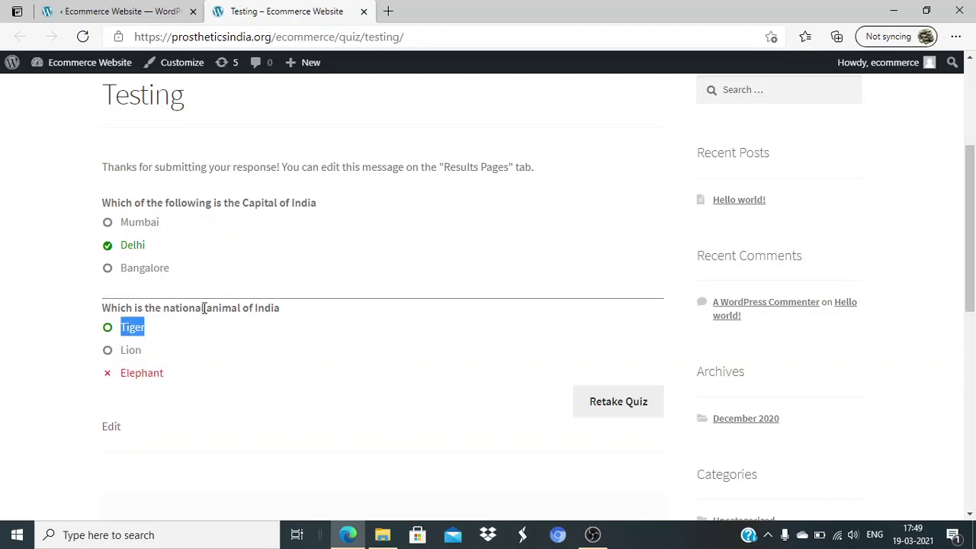
click(626, 412)
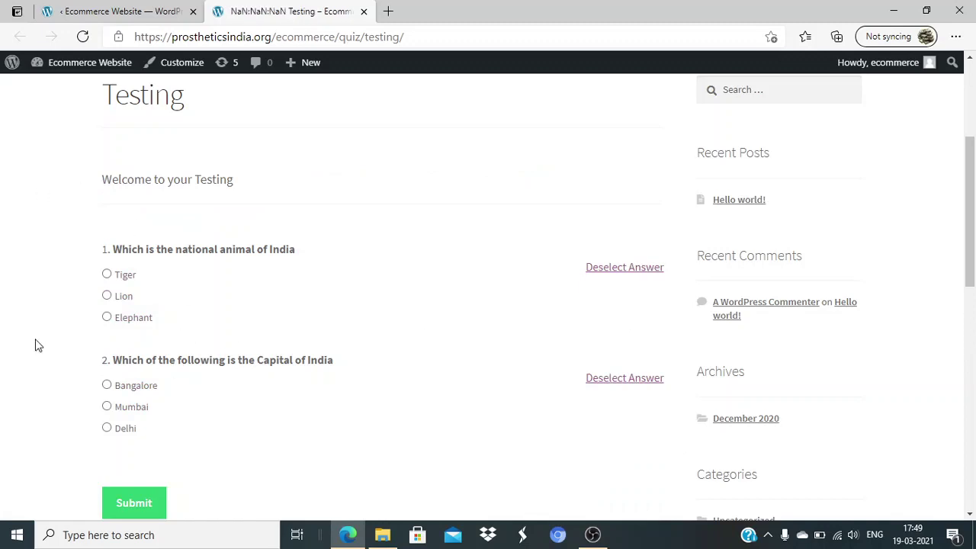
Answer the national animal question with Tiger and the capital question with Delhi, and submit the quiz.
triple_click(132, 263)
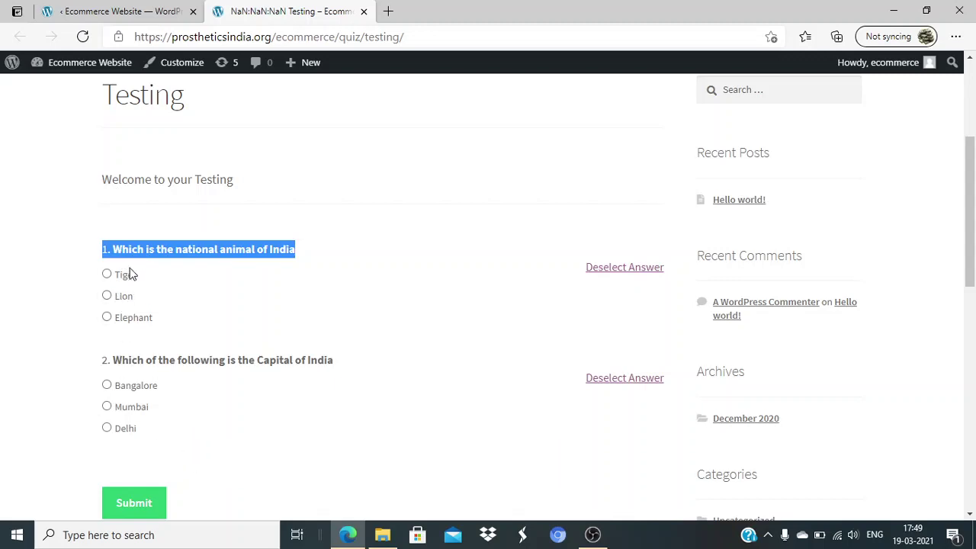
click(122, 286)
click(121, 282)
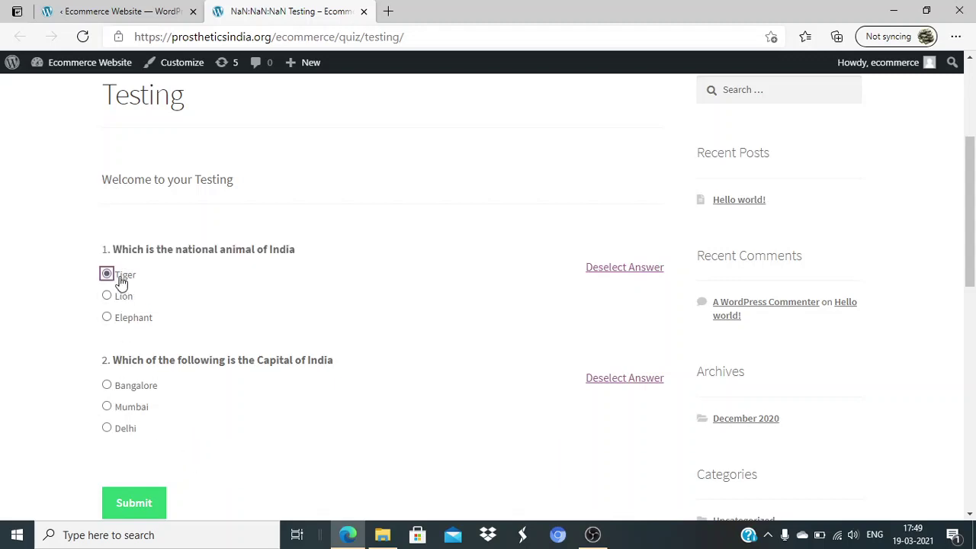
click(132, 410)
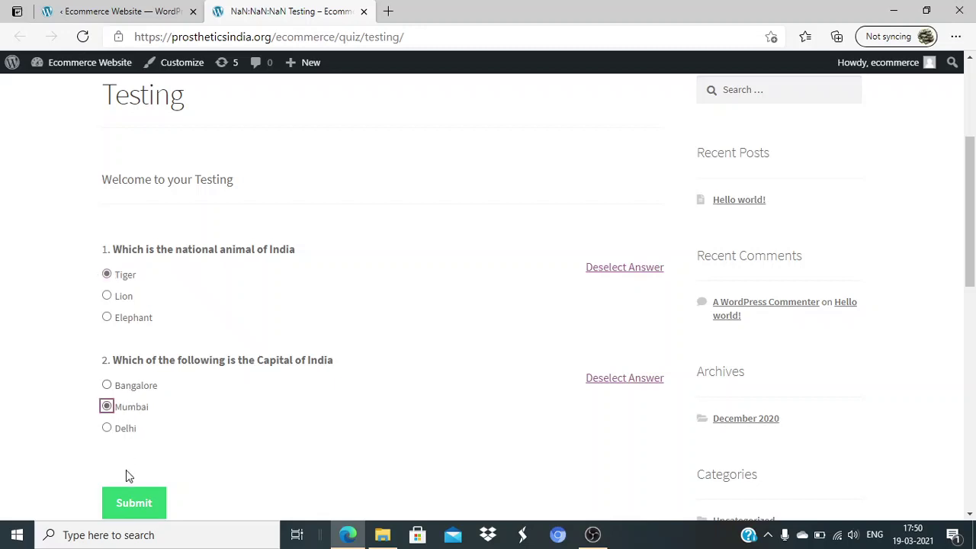
click(130, 431)
scroll(213, 435, down, 2)
click(151, 420)
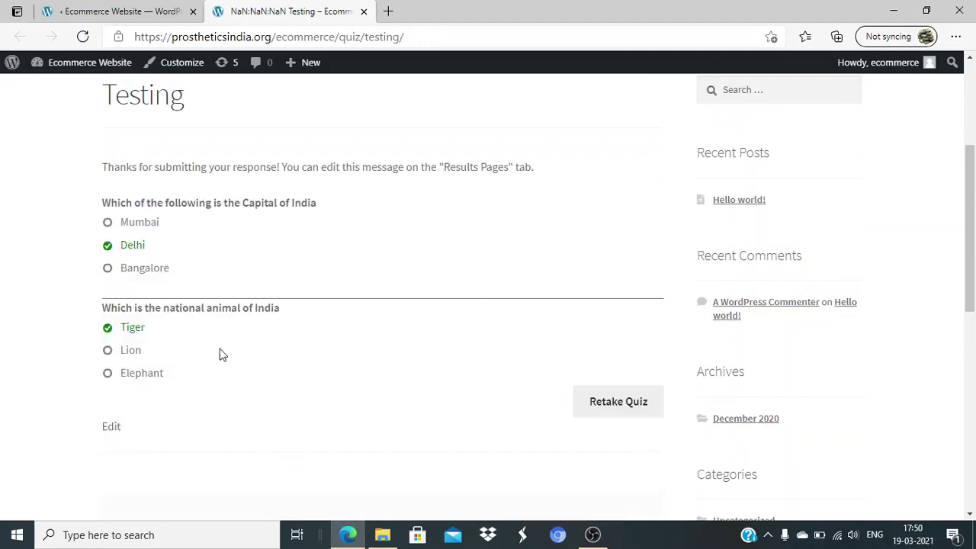
Review the second attempt's results page and check the quiz's publish status in the WordPress admin.
scroll(402, 385, up, 1)
scroll(401, 385, up, 1)
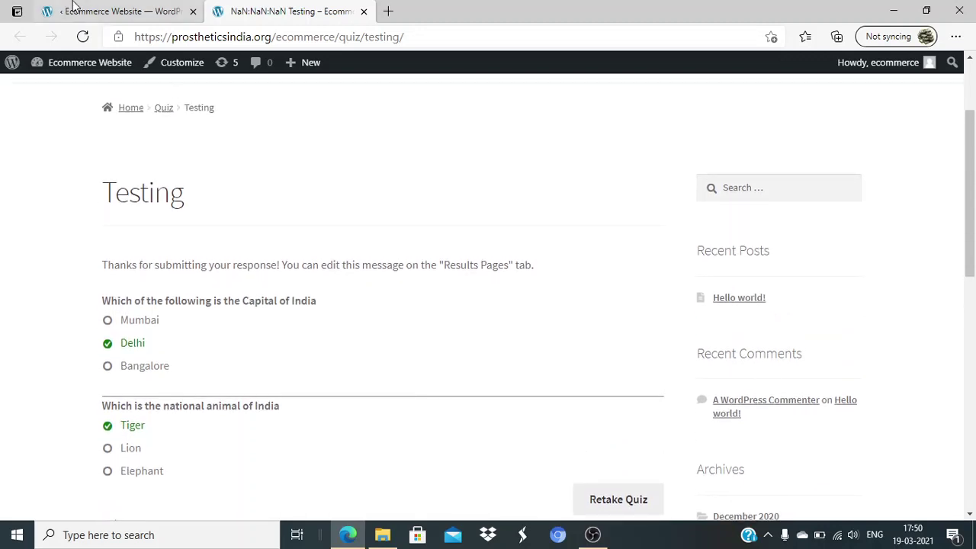
click(114, 12)
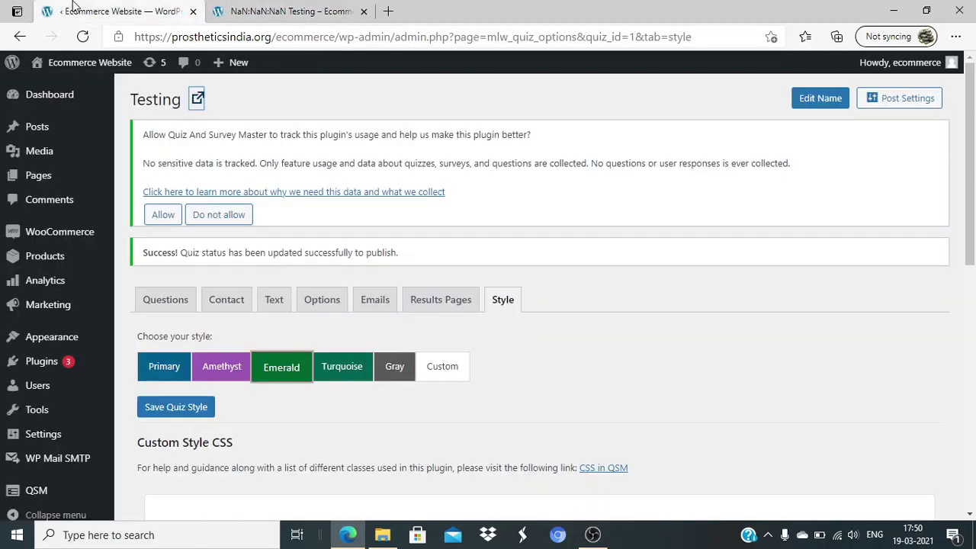
click(305, 10)
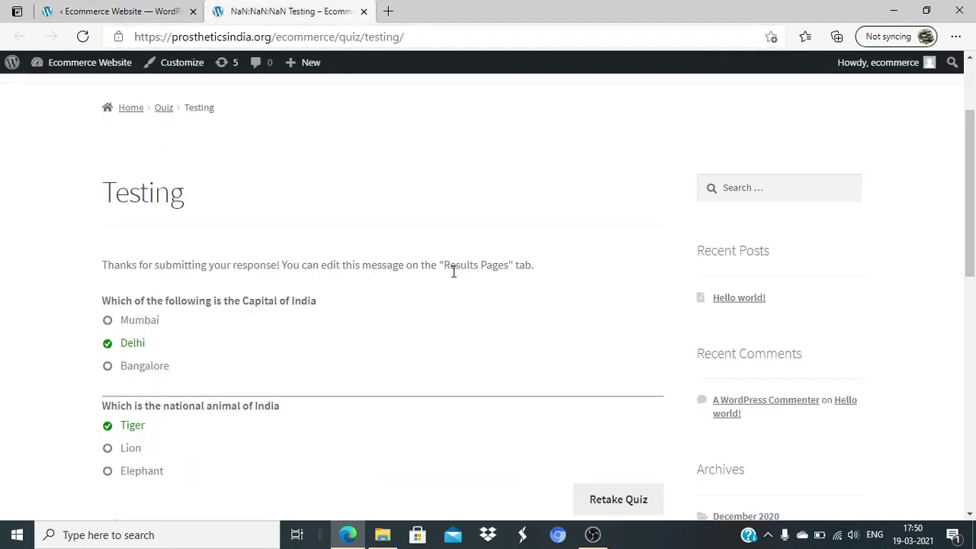